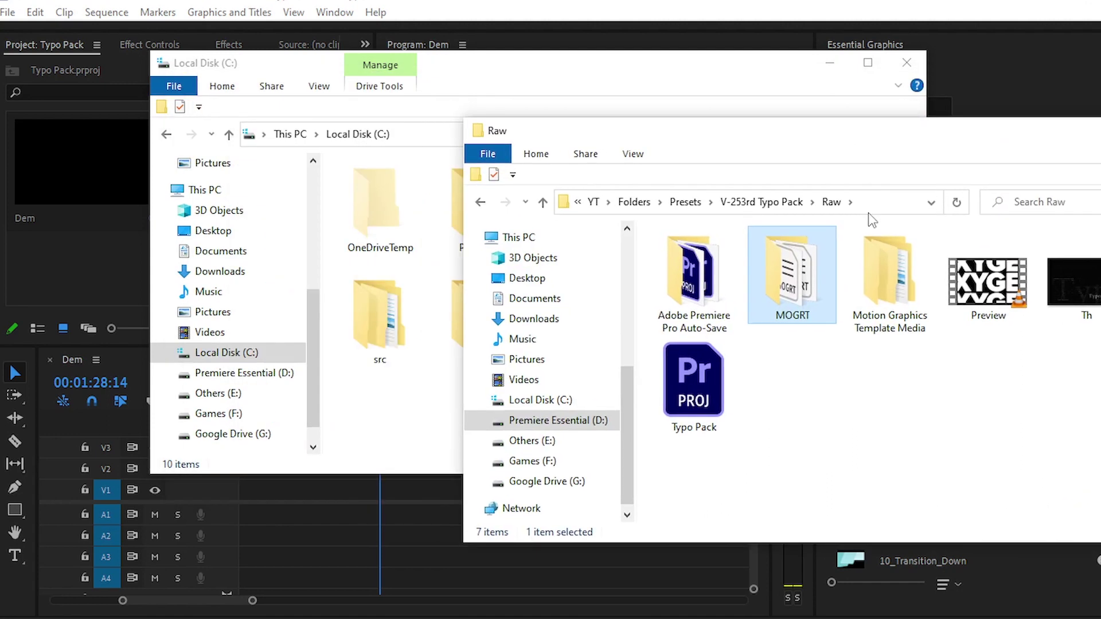
# Step: Check the MOGRT folder's templates in Raw, then copy the MOGRT folder
pyautogui.moveTo(854, 163); pyautogui.dragTo(855, 256)
pyautogui.doubleClick(780, 359)
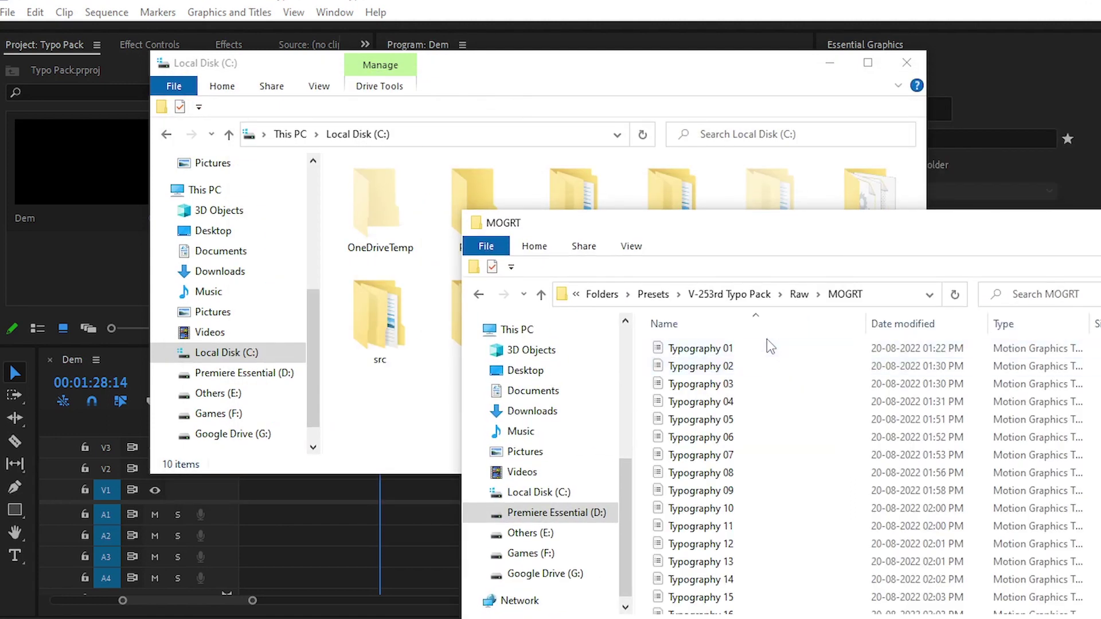
pyautogui.scroll(-4, 771, 355)
pyautogui.click(799, 295)
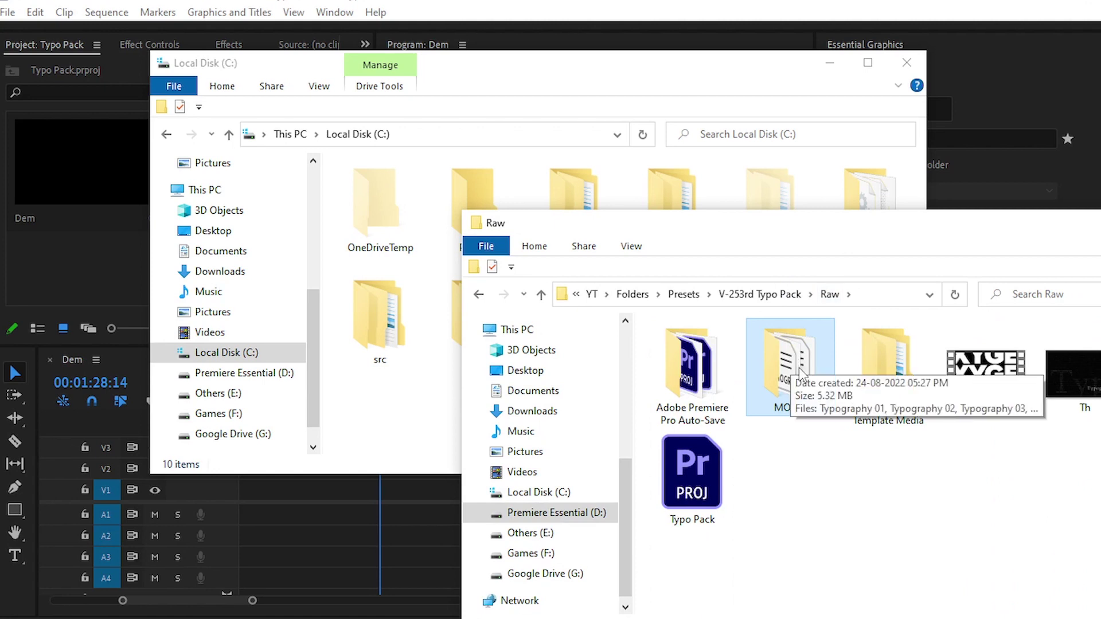
pyautogui.rightClick(809, 375)
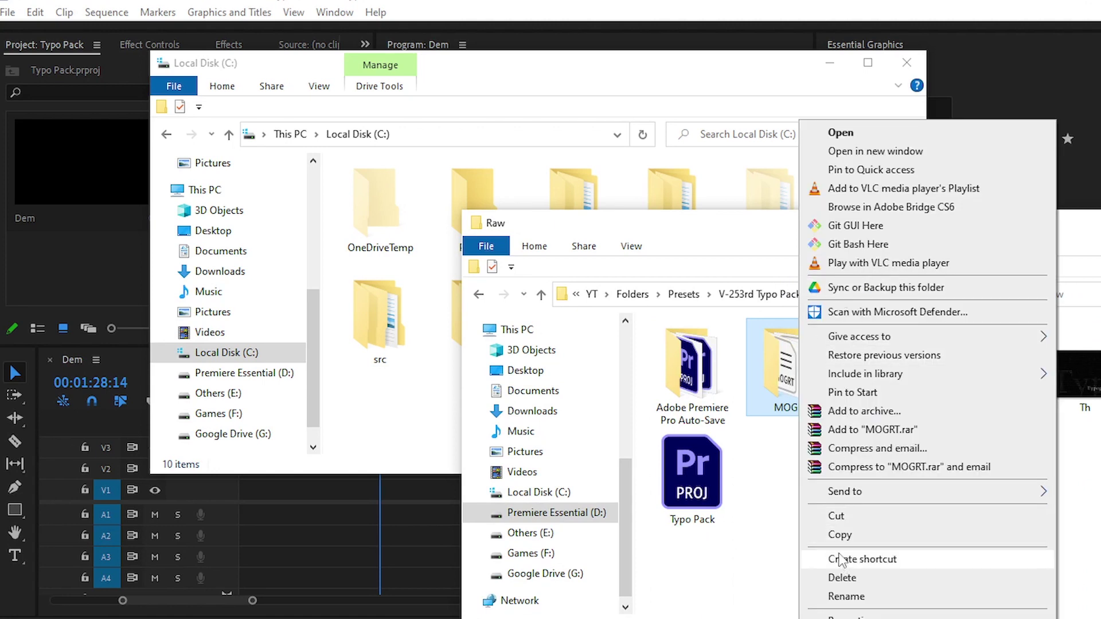
pyautogui.click(842, 535)
# Step: In the C: window, navigate to Users > user > AppData > Roaming > Adobe > Common > Motion Graphics Templates
pyautogui.click(538, 83)
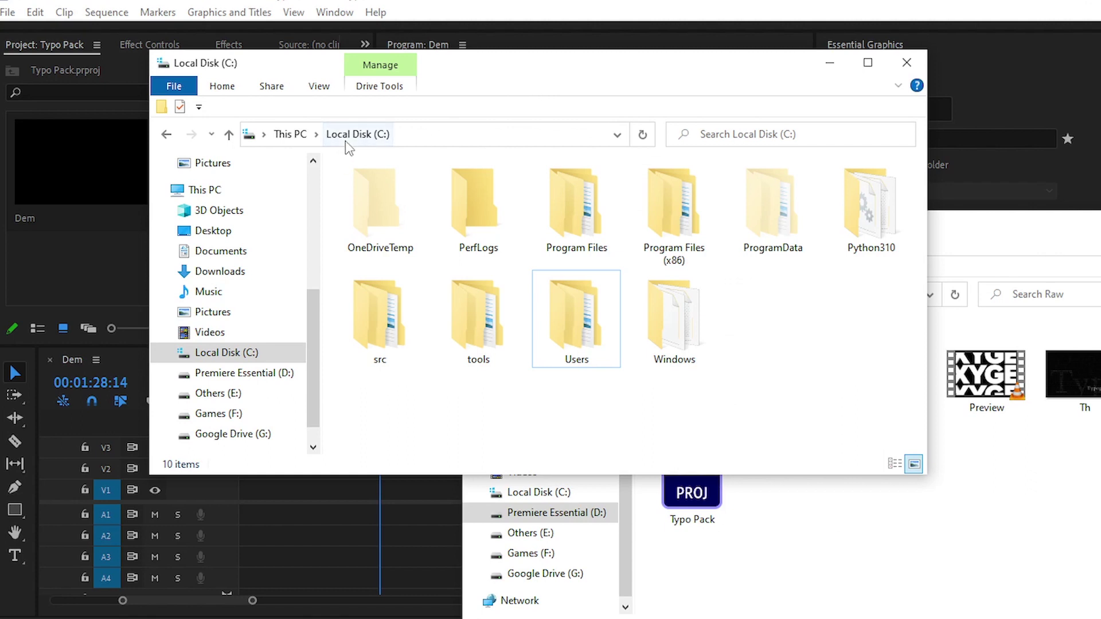
pyautogui.doubleClick(573, 320)
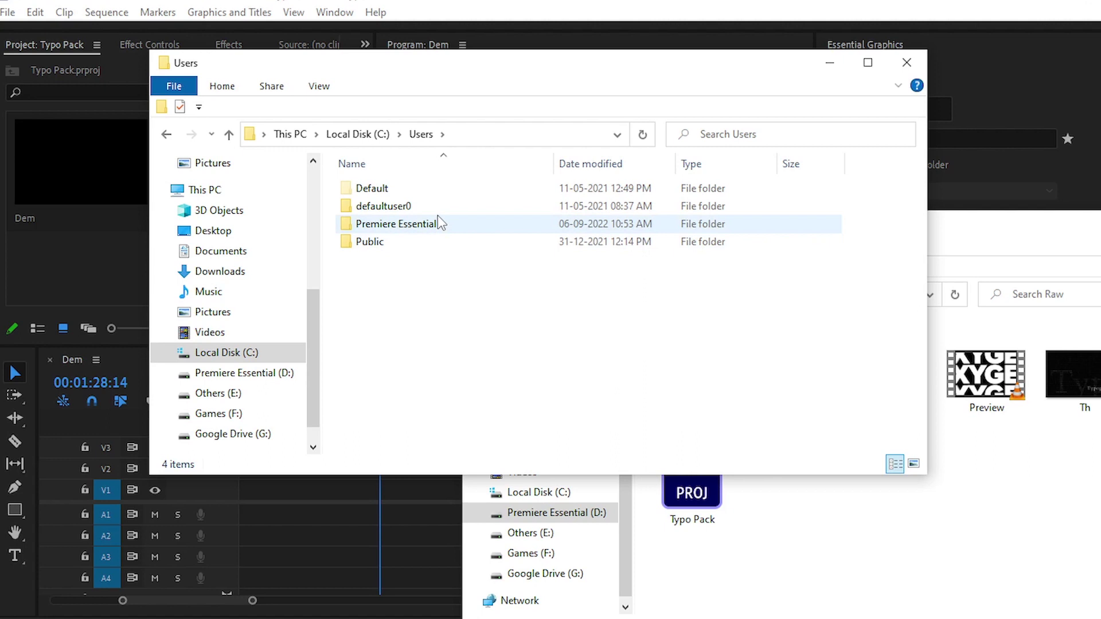
pyautogui.doubleClick(438, 224)
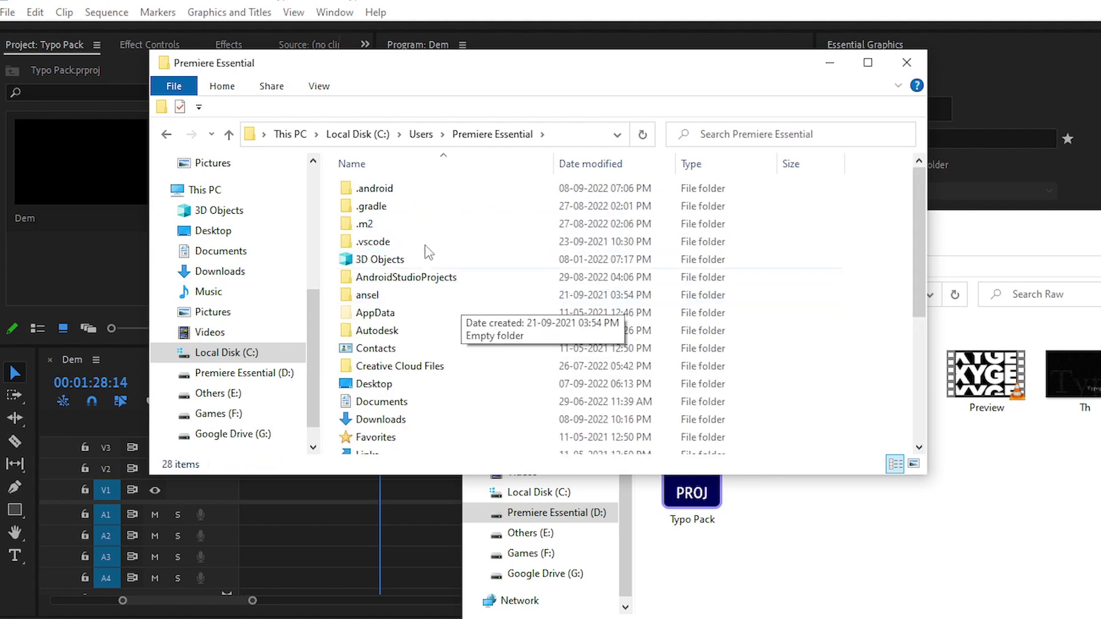
pyautogui.doubleClick(381, 313)
pyautogui.doubleClick(550, 204)
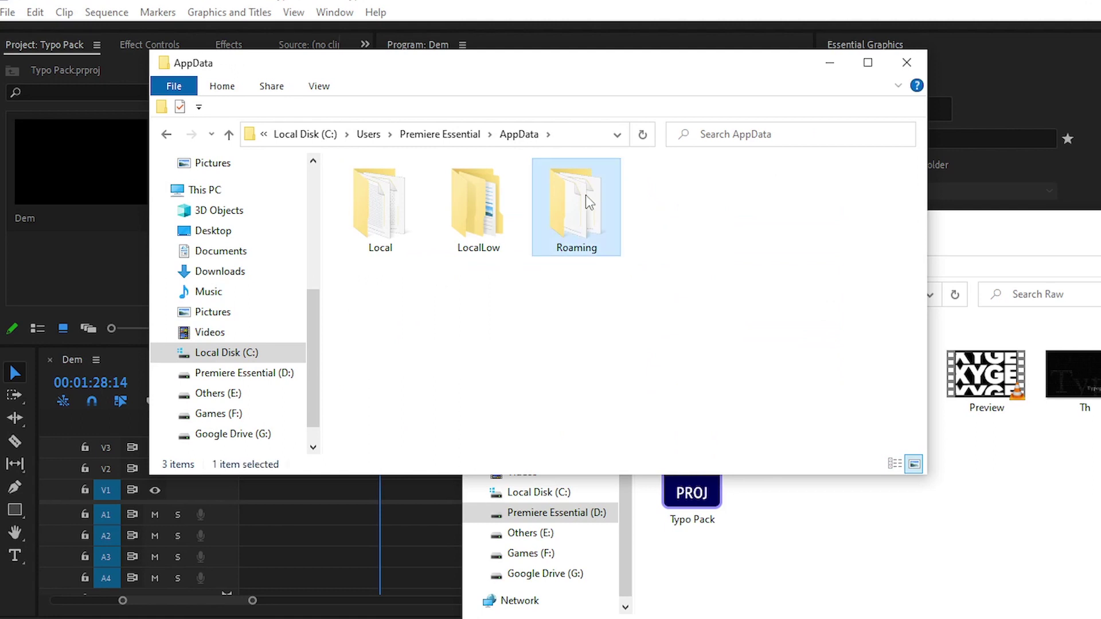
pyautogui.scroll(-5, 430, 333)
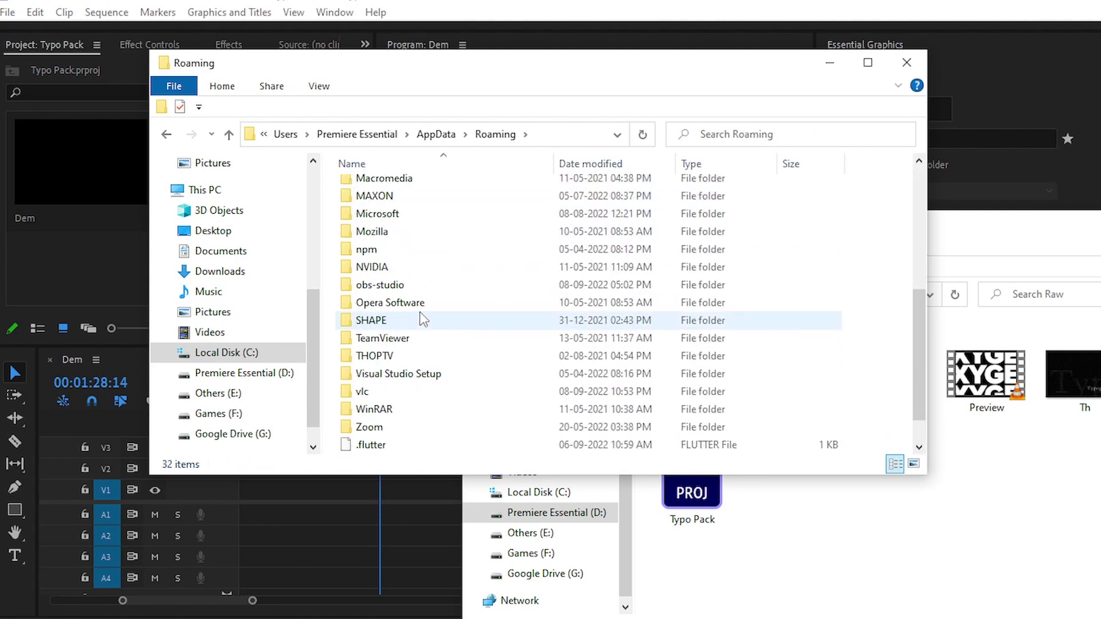
pyautogui.scroll(5, 420, 312)
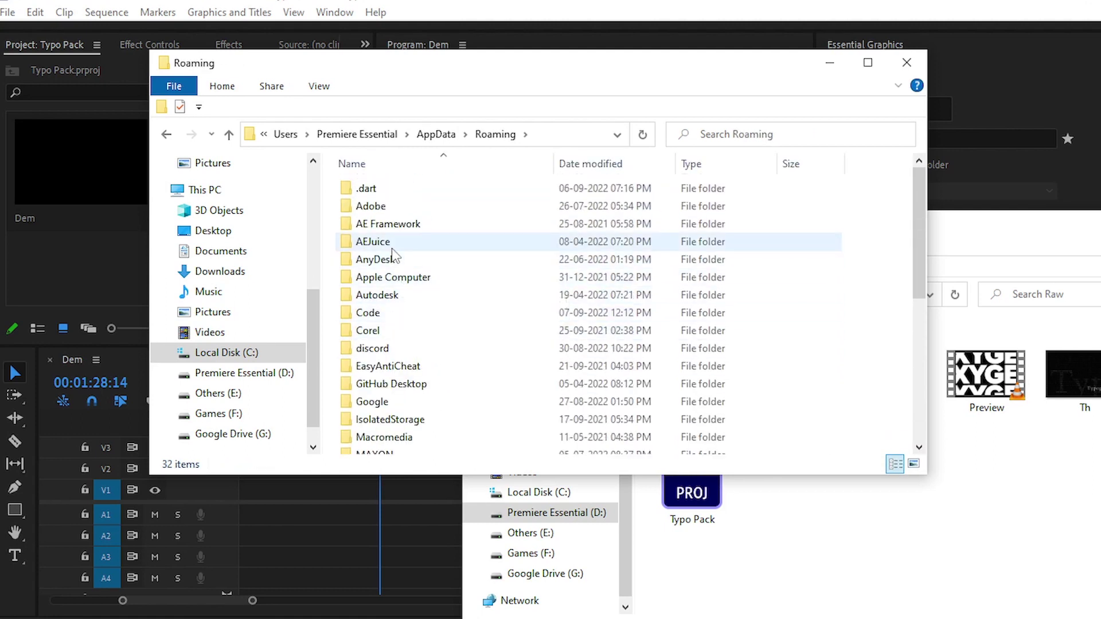
pyautogui.doubleClick(375, 207)
pyautogui.scroll(-4, 439, 317)
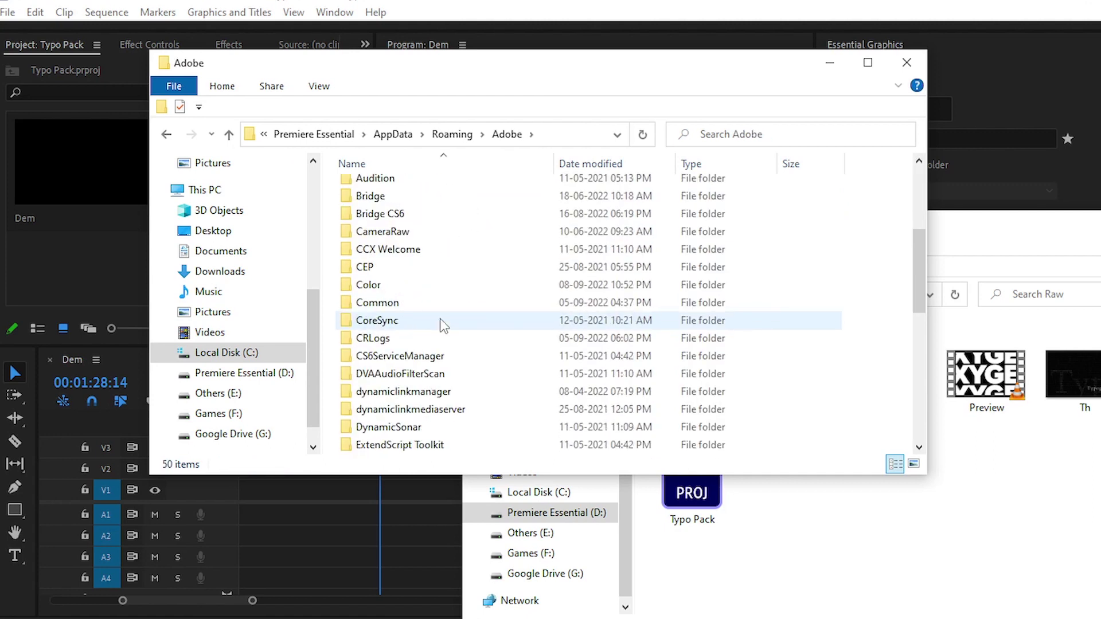
pyautogui.doubleClick(405, 303)
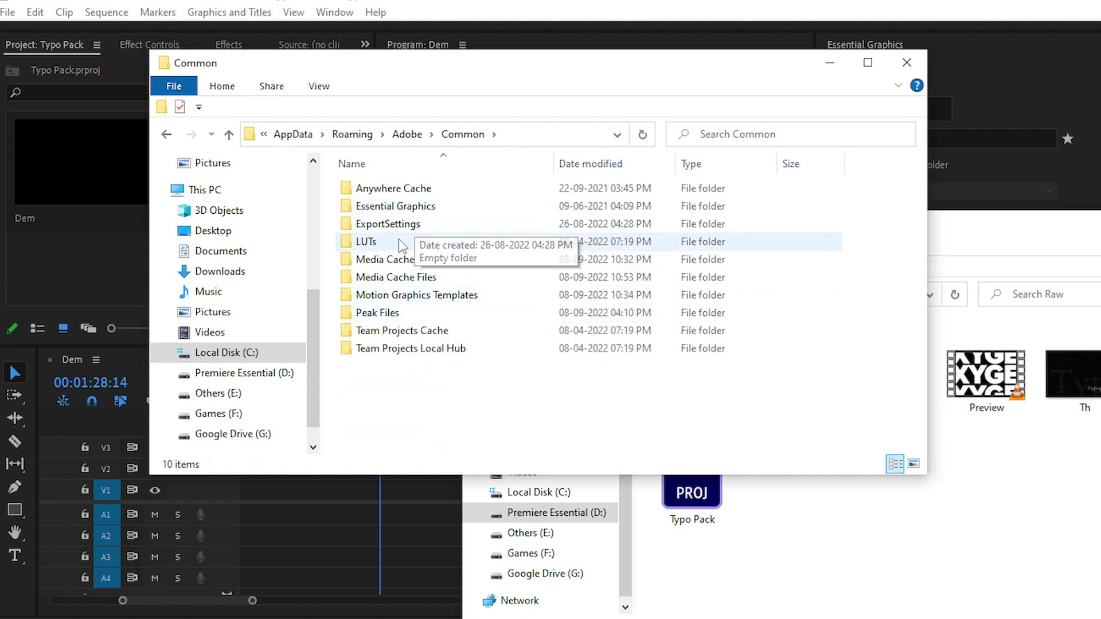
pyautogui.doubleClick(446, 299)
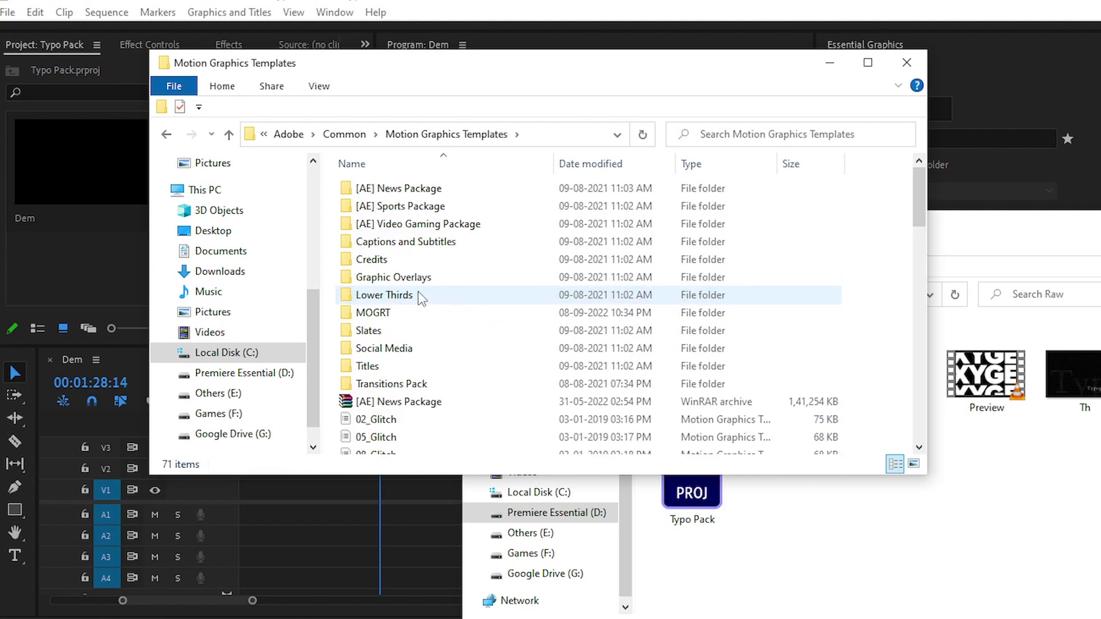
# Step: Paste MOGRT with Ctrl+V, replace the destination files, then minimize that window and move Raw up-left
pyautogui.hotkey('ctrl', 'v')
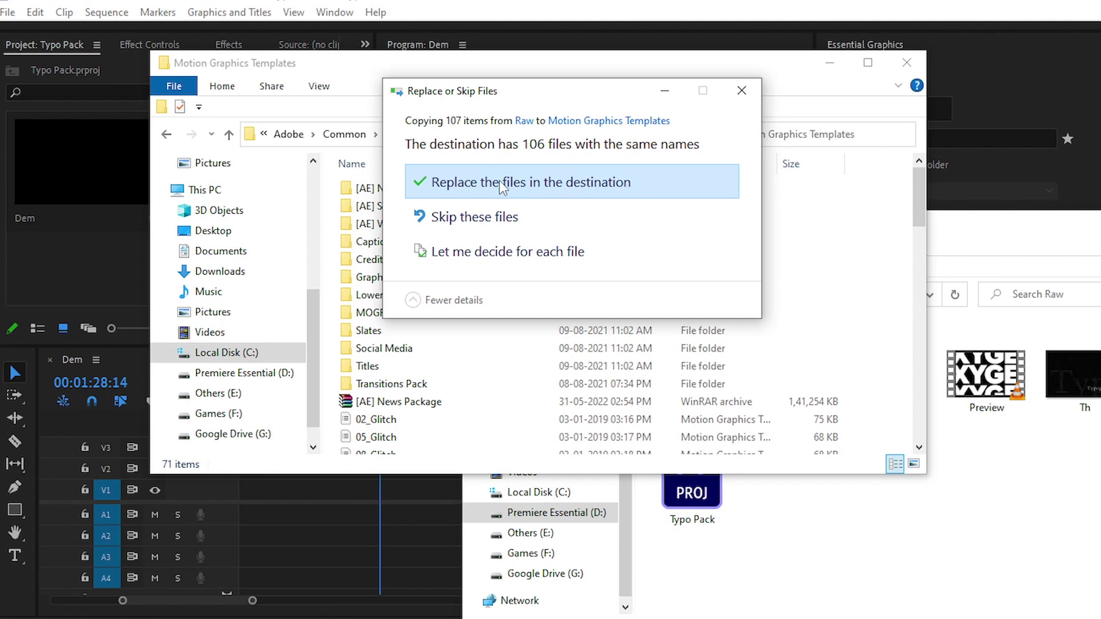
pyautogui.click(568, 182)
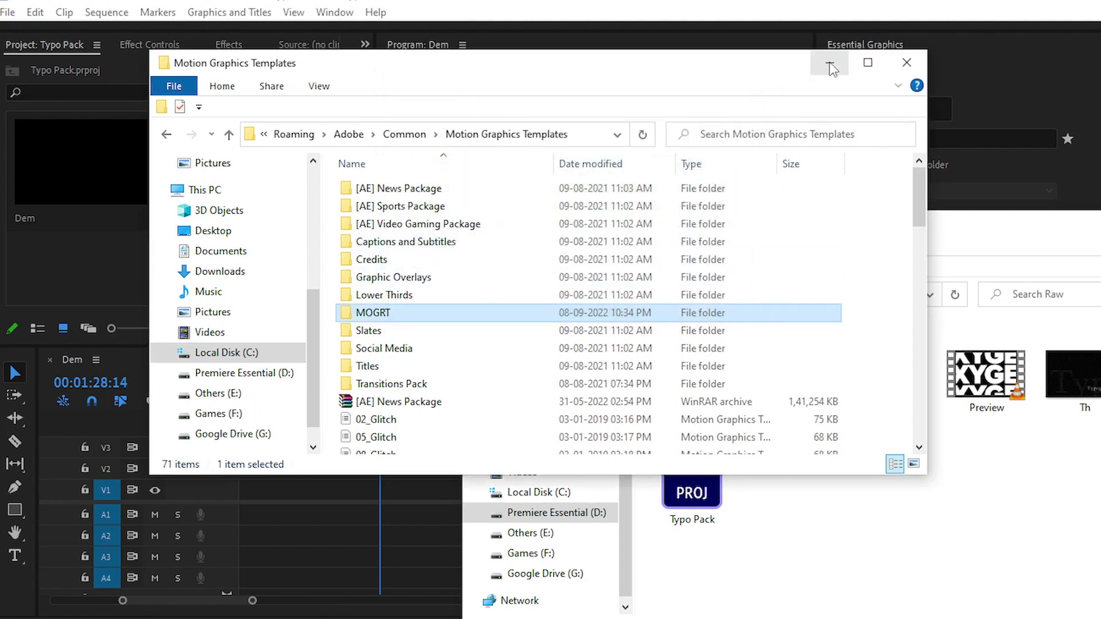
pyautogui.click(829, 62)
pyautogui.moveTo(929, 224); pyautogui.dragTo(659, 157)
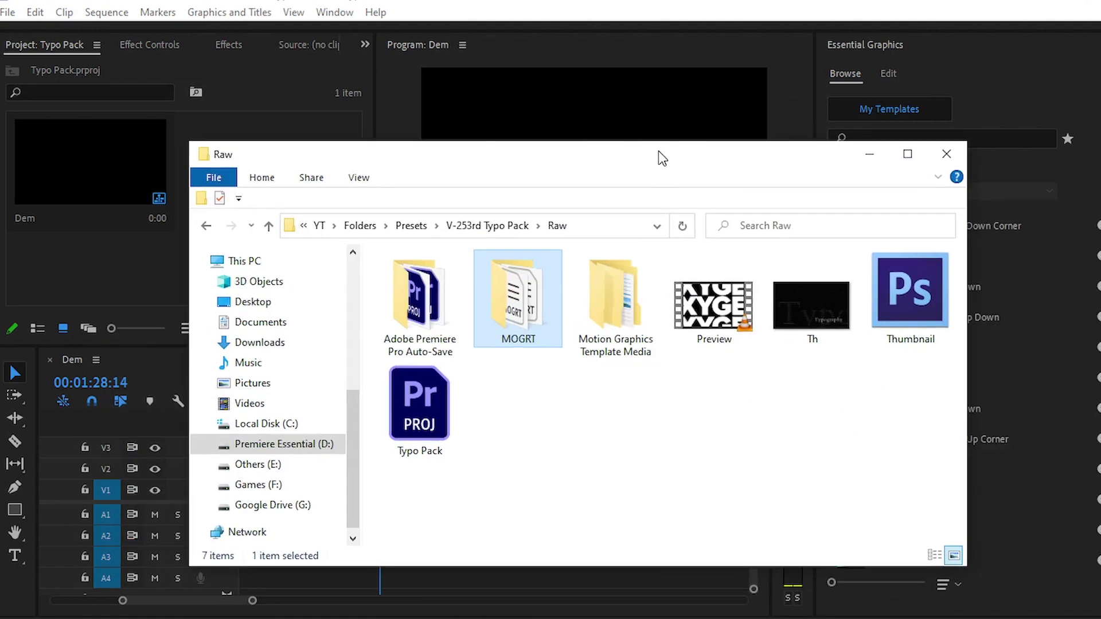
# Step: Hide Explorer, show the Essential Graphics panel and scroll Browse down to the Typography templates
pyautogui.click(869, 157)
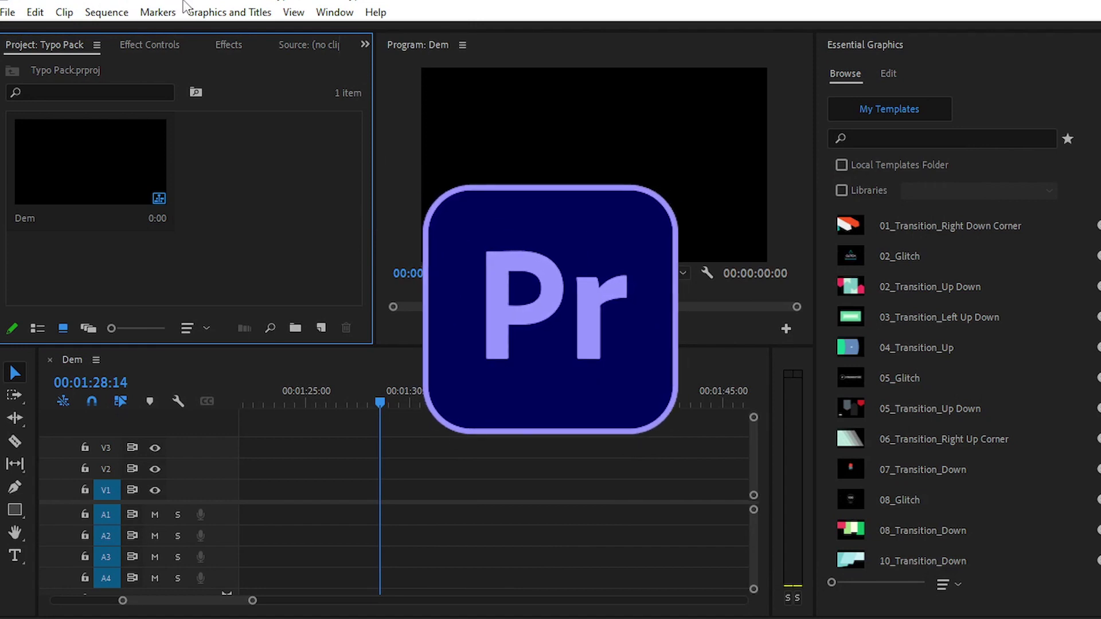
pyautogui.click(338, 13)
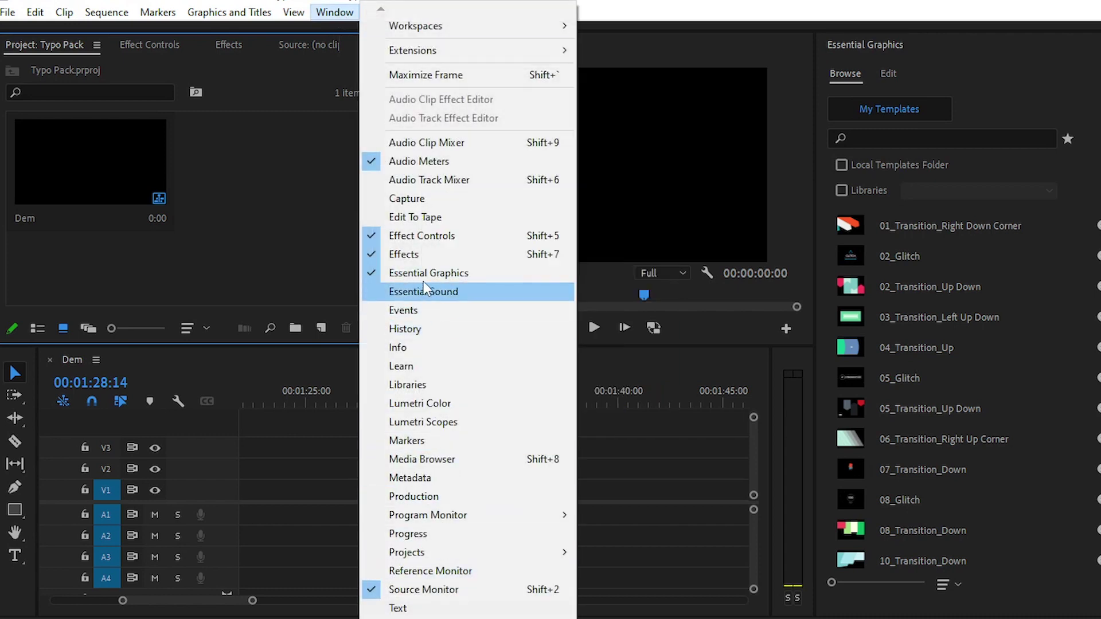
pyautogui.click(1021, 93)
pyautogui.scroll(-3, 1044, 394)
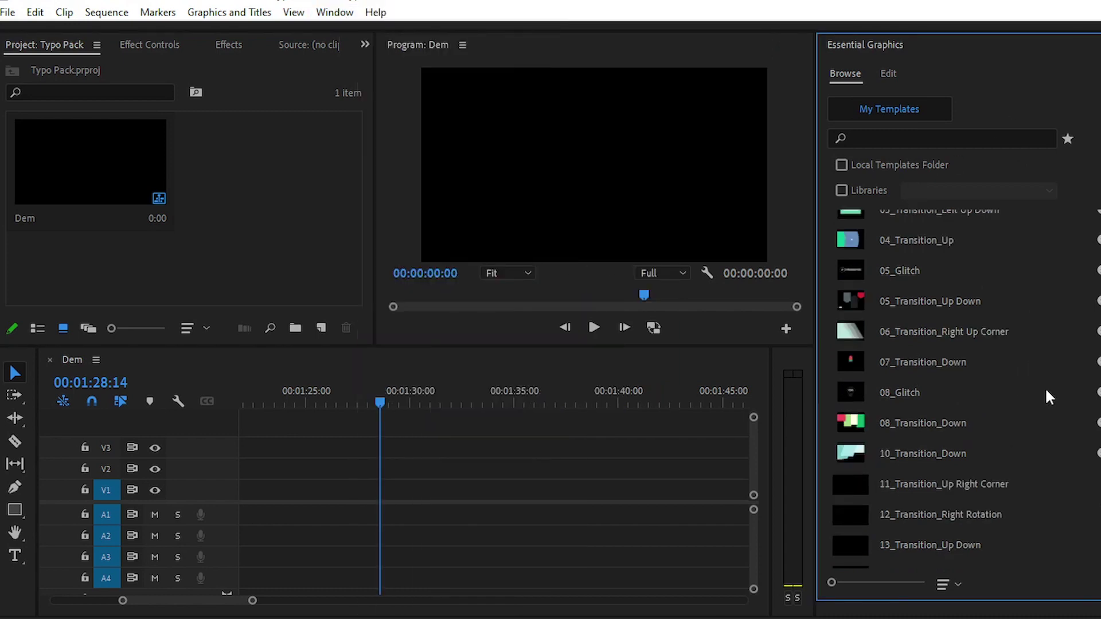
pyautogui.scroll(-3, 1047, 398)
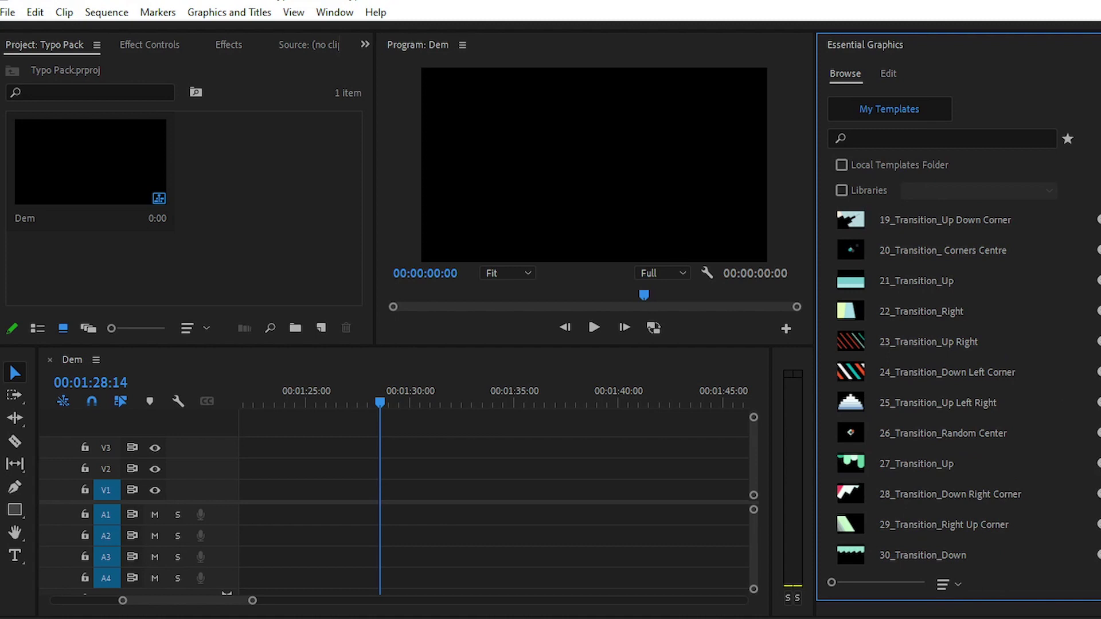
pyautogui.scroll(-10, 963, 390)
pyautogui.scroll(-10, 963, 389)
pyautogui.scroll(-10, 963, 390)
pyautogui.scroll(-10, 963, 390)
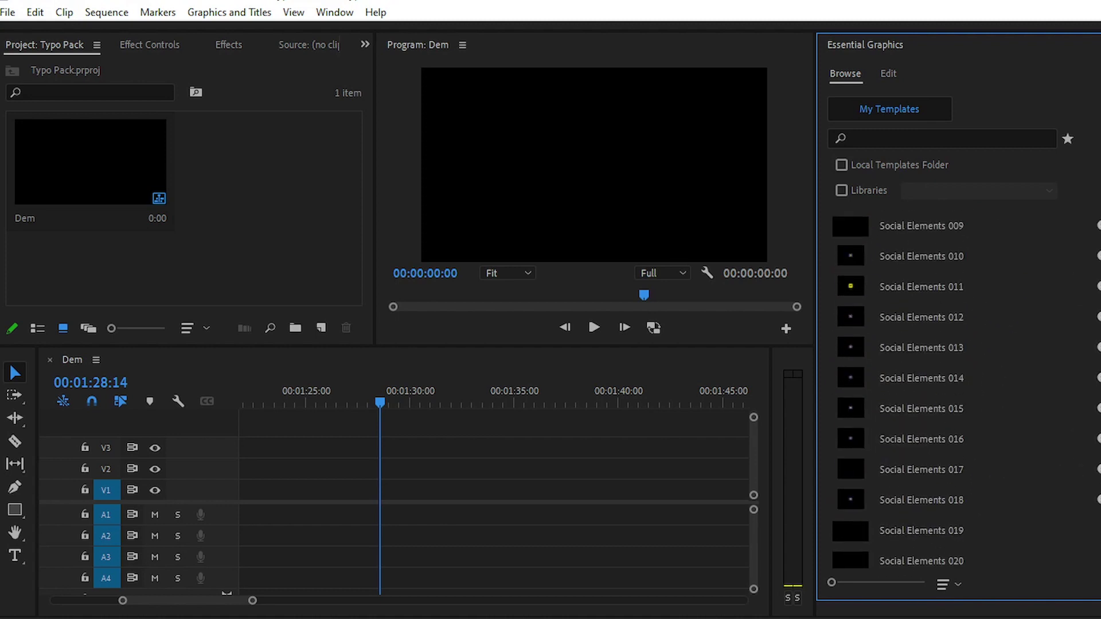
pyautogui.scroll(-10, 1010, 307)
pyautogui.scroll(-5, 1009, 307)
pyautogui.scroll(-1, 1009, 307)
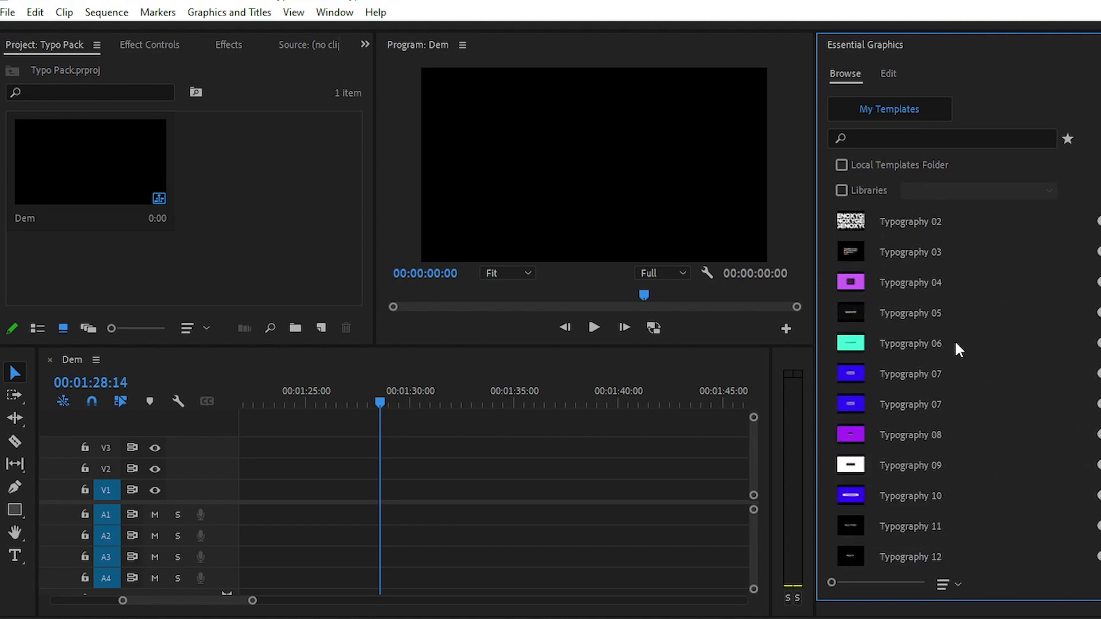
pyautogui.scroll(-10, 956, 344)
pyautogui.scroll(-7, 956, 344)
pyautogui.scroll(-18, 955, 344)
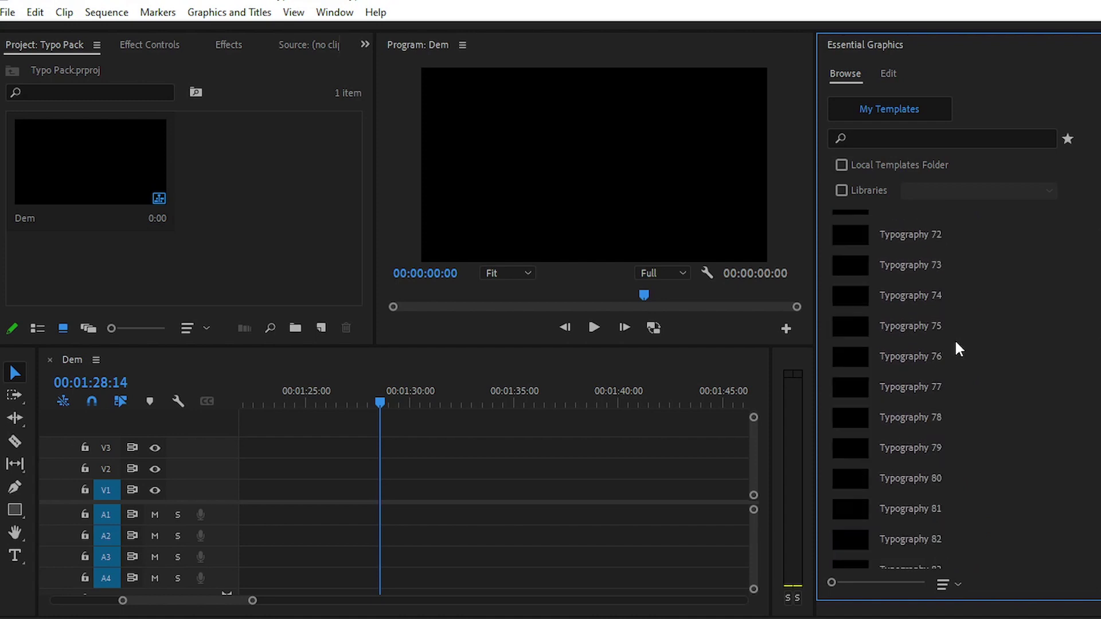
pyautogui.scroll(-11, 956, 344)
pyautogui.scroll(-1, 956, 344)
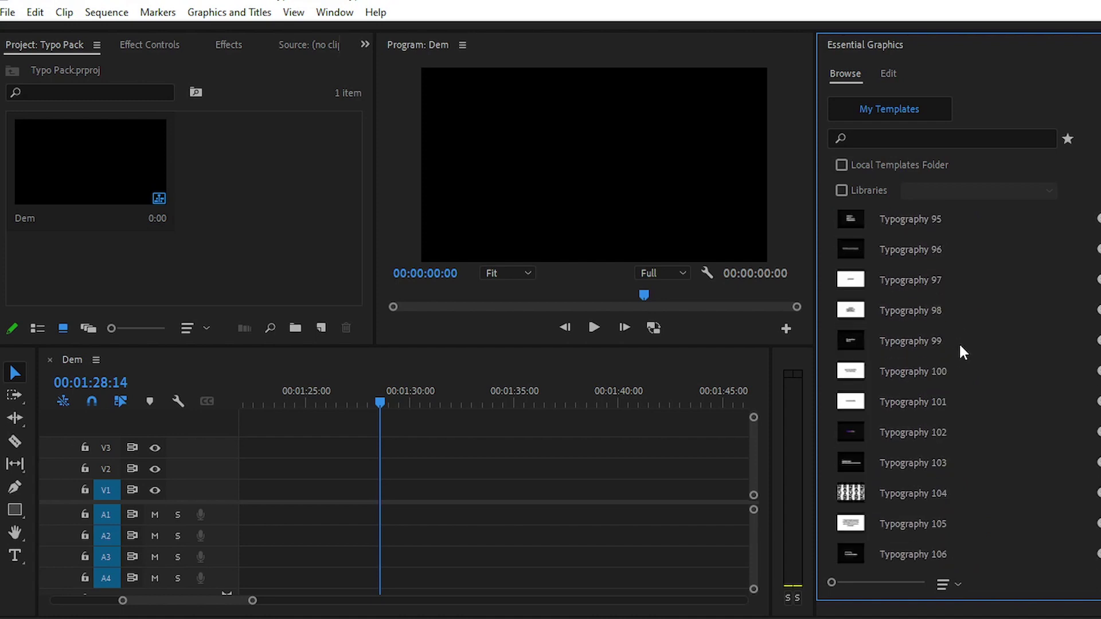
pyautogui.scroll(8, 958, 342)
pyautogui.scroll(6, 961, 337)
pyautogui.scroll(6, 958, 347)
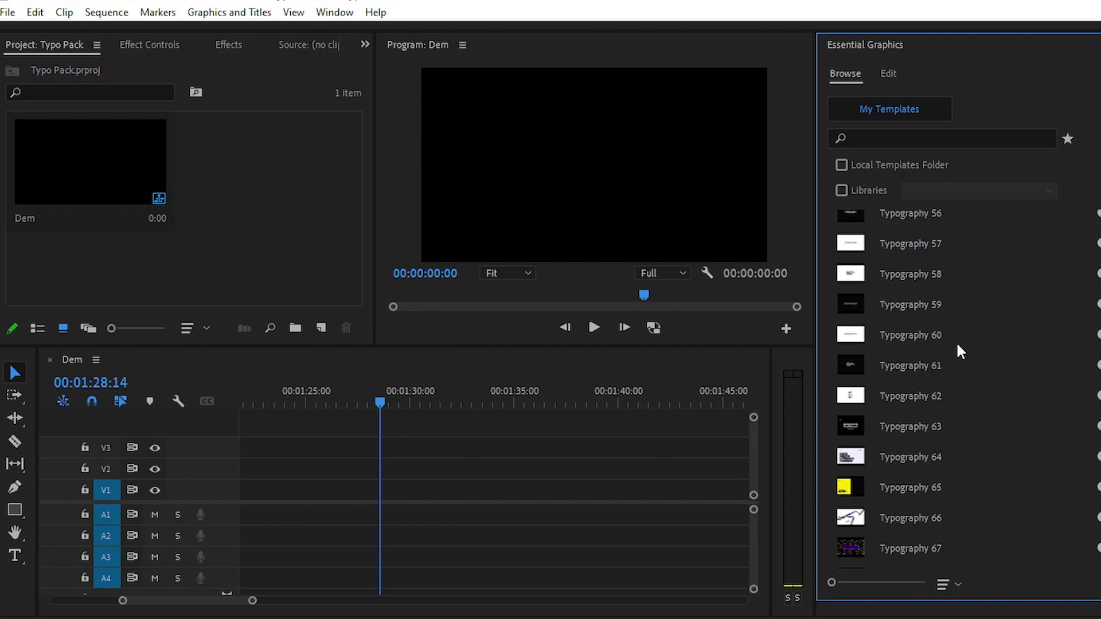
pyautogui.scroll(2, 956, 339)
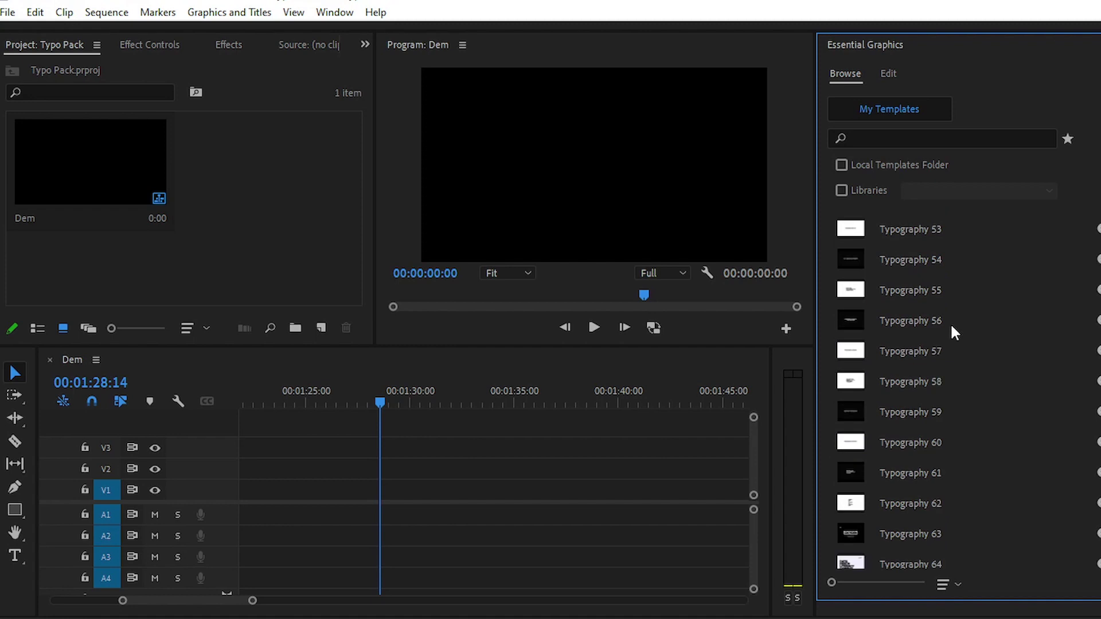
# Step: Place Typography 57 on track V1, select it and play it from the clip start
pyautogui.doubleClick(918, 352)
pyautogui.click(917, 351)
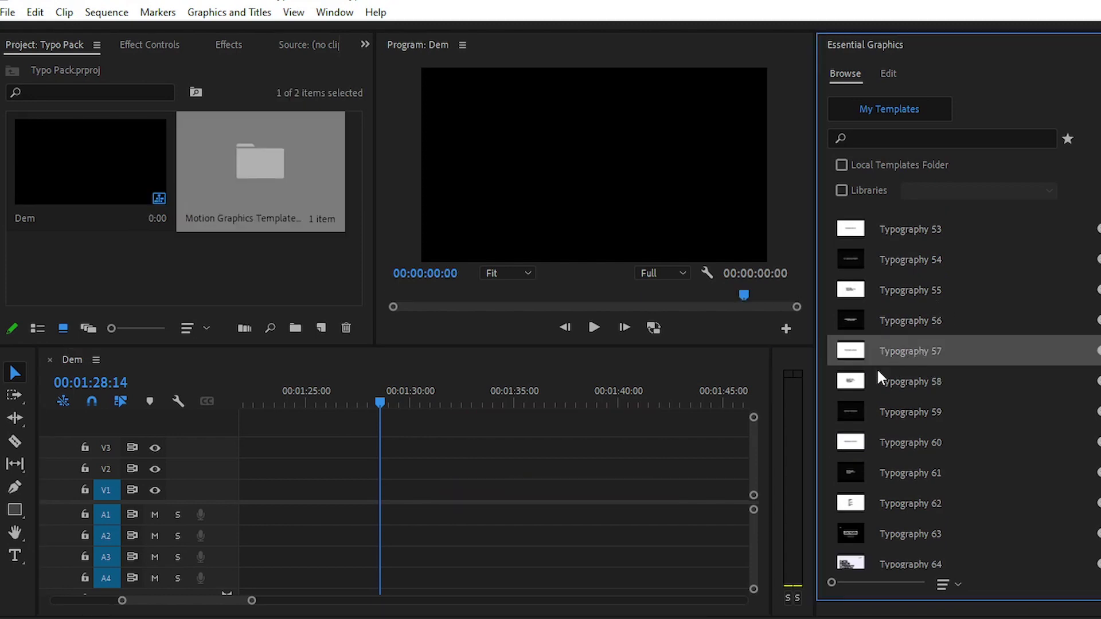
pyautogui.moveTo(858, 353); pyautogui.dragTo(444, 494)
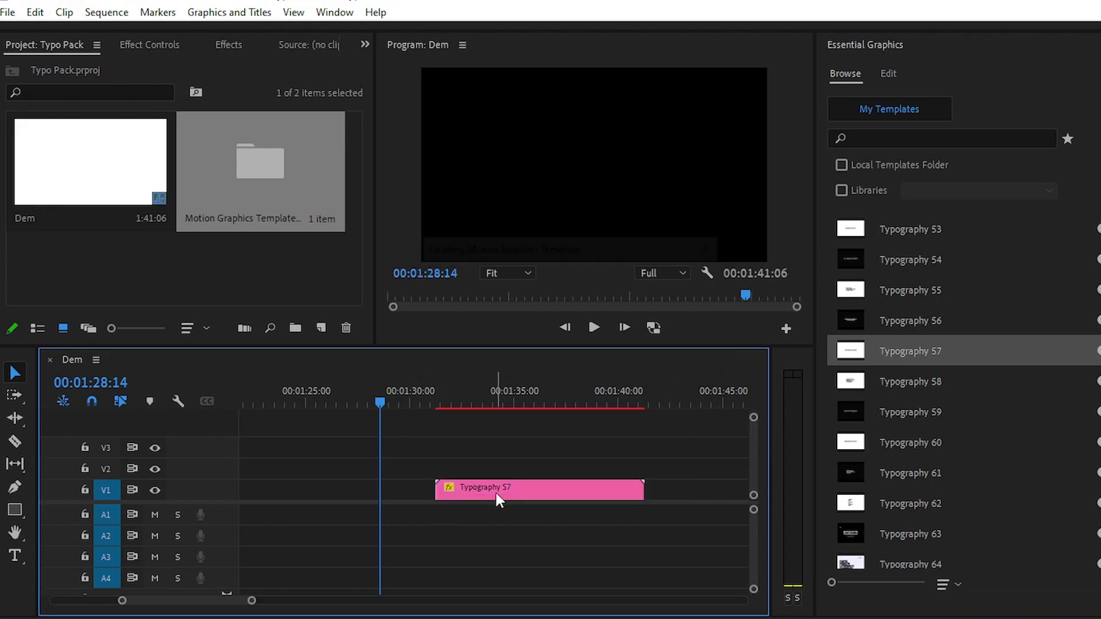
pyautogui.click(437, 405)
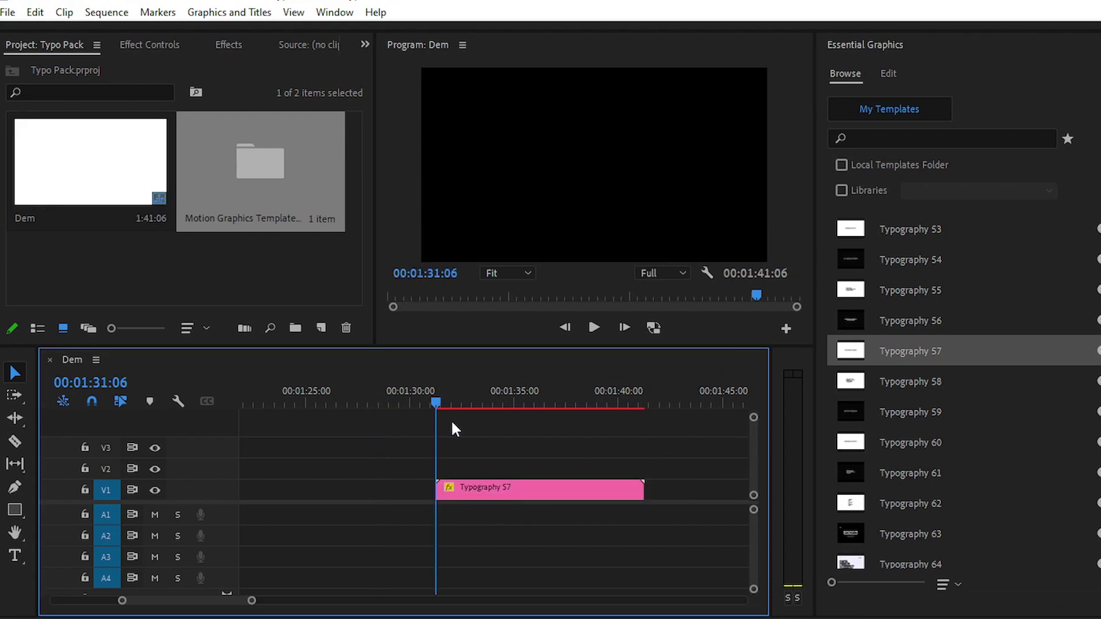
pyautogui.click(493, 494)
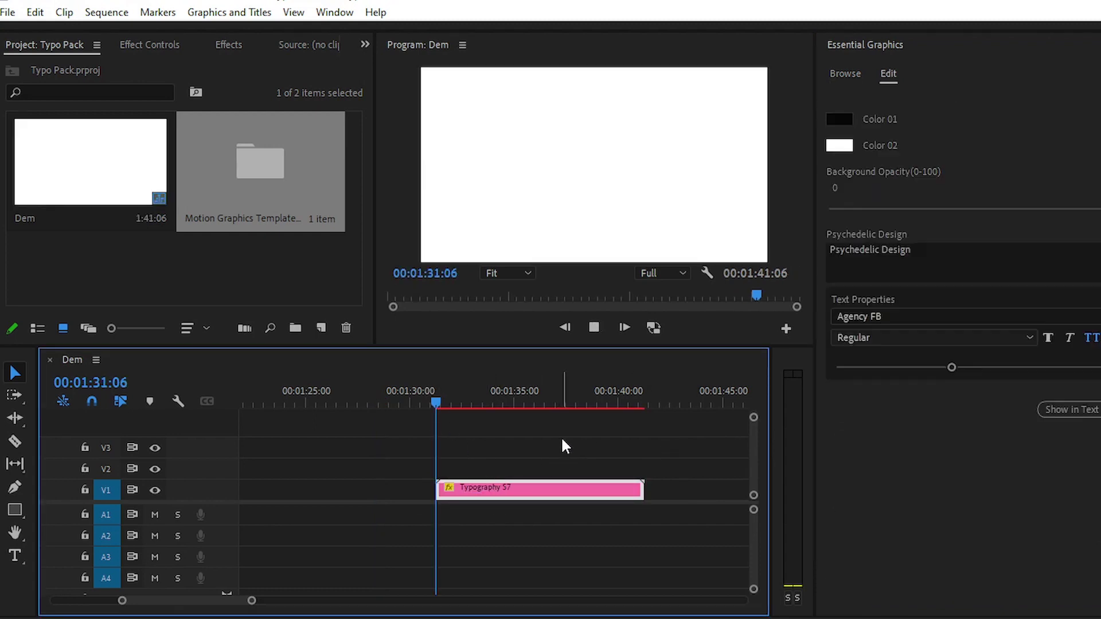
pyautogui.press('space')
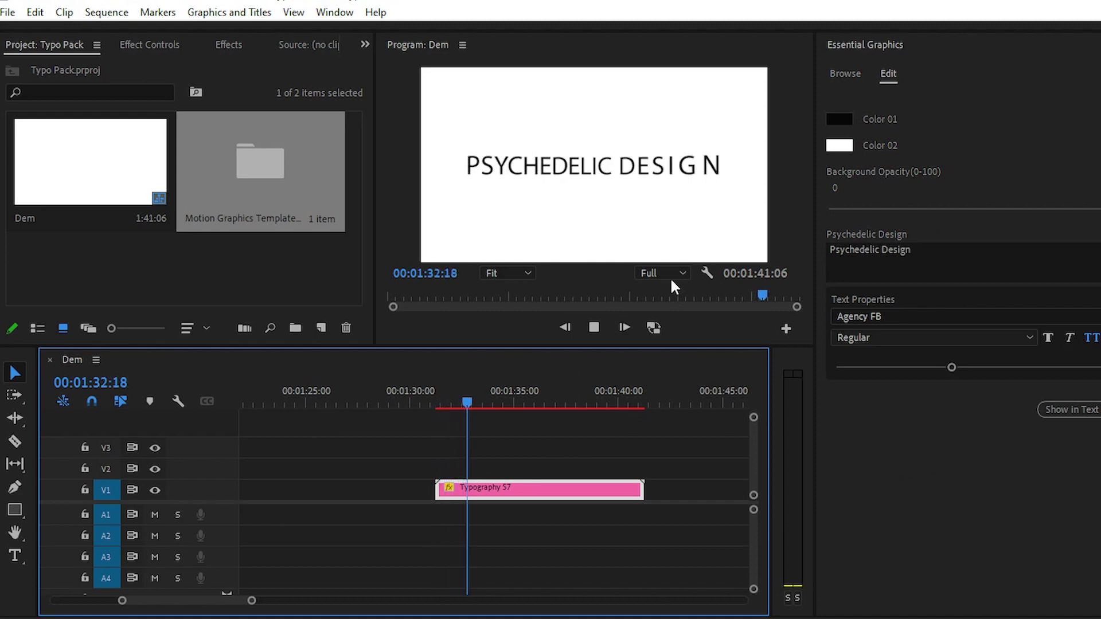
pyautogui.press('space')
# Step: Set the Program monitor resolution to 1/4 and replay the Psychedelic Design title
pyautogui.click(671, 274)
pyautogui.click(671, 322)
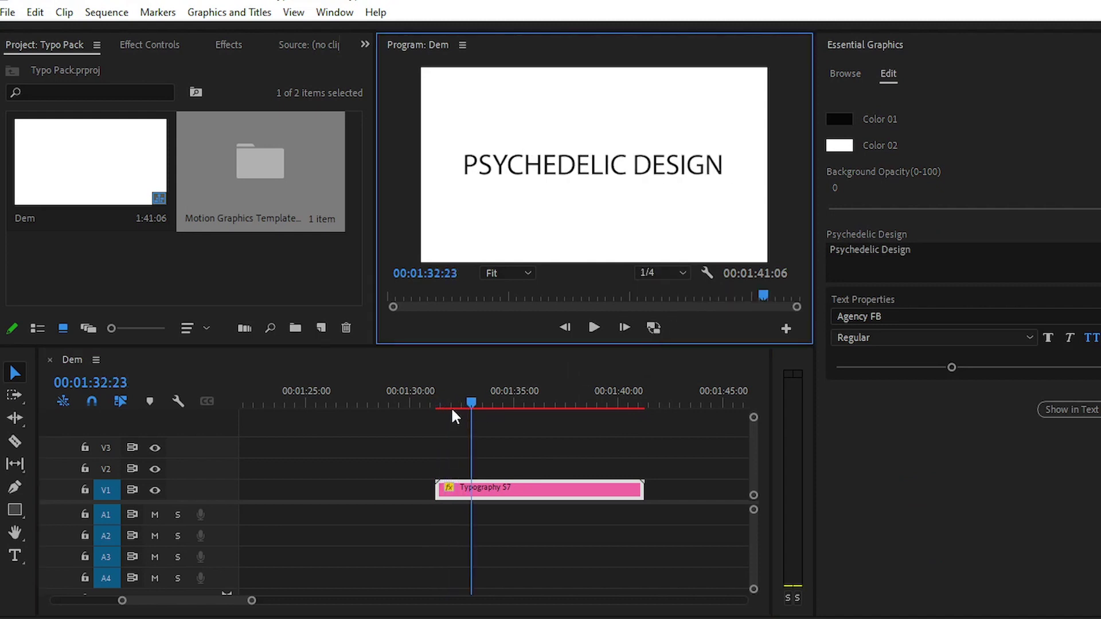
pyautogui.click(451, 406)
pyautogui.press('space')
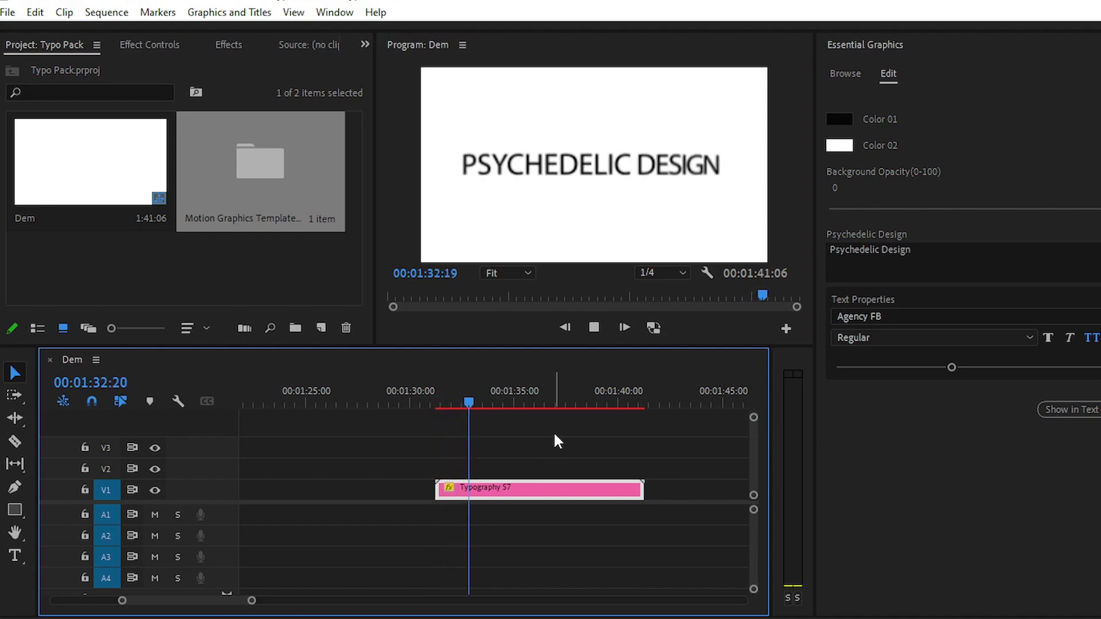
pyautogui.press('space')
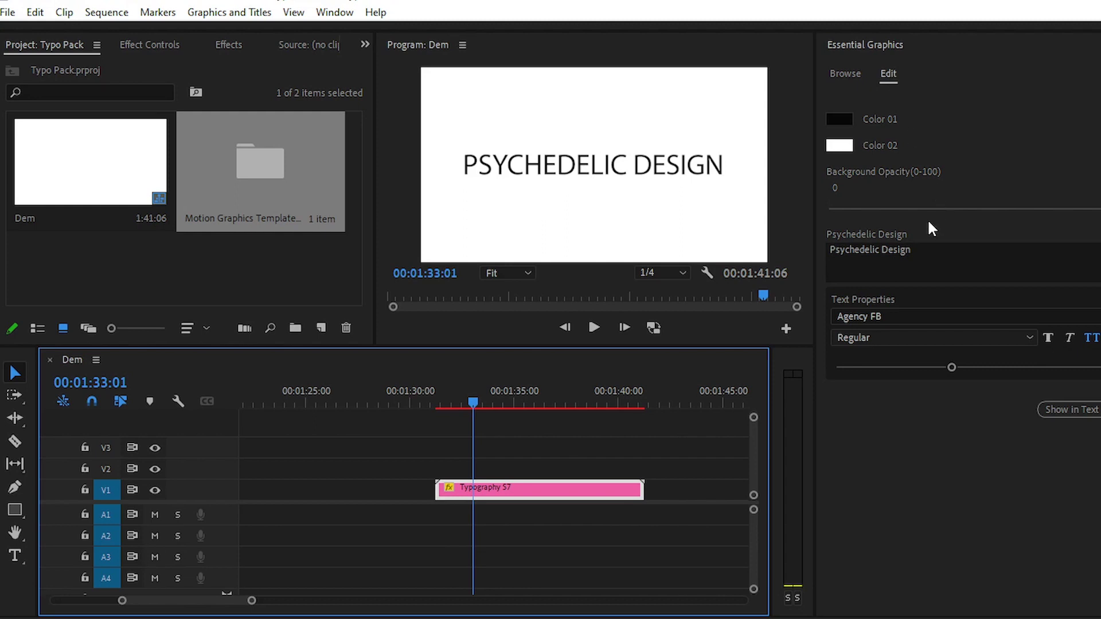
# Step: Set Color 01 to dark red (740A0A) and Color 02 to pale pink (FFF0F0)
pyautogui.click(841, 121)
pyautogui.moveTo(553, 317)
pyautogui.mouseDown()
pyautogui.moveTo(518, 398)
pyautogui.moveTo(447, 460)
pyautogui.moveTo(563, 306)
pyautogui.mouseUp()
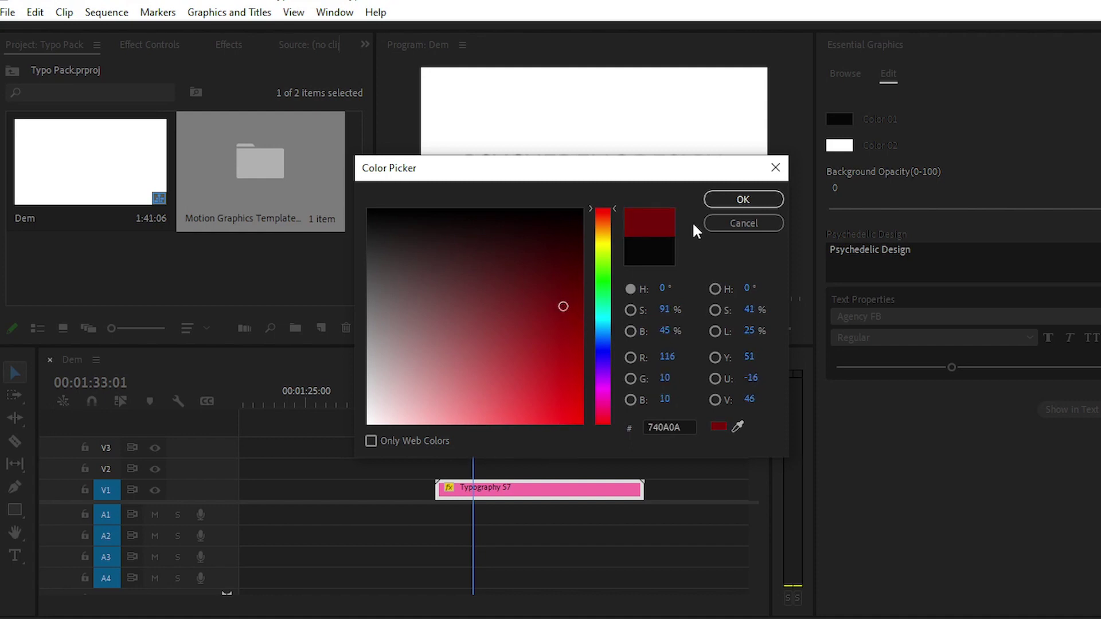
pyautogui.click(735, 196)
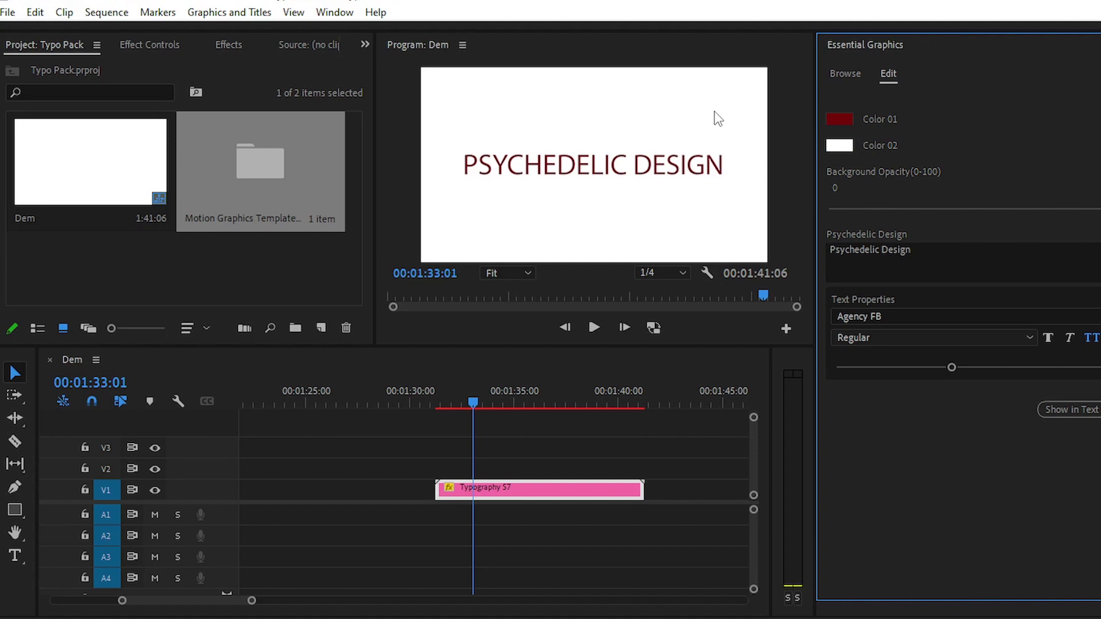
pyautogui.click(839, 146)
pyautogui.moveTo(473, 401); pyautogui.dragTo(379, 438)
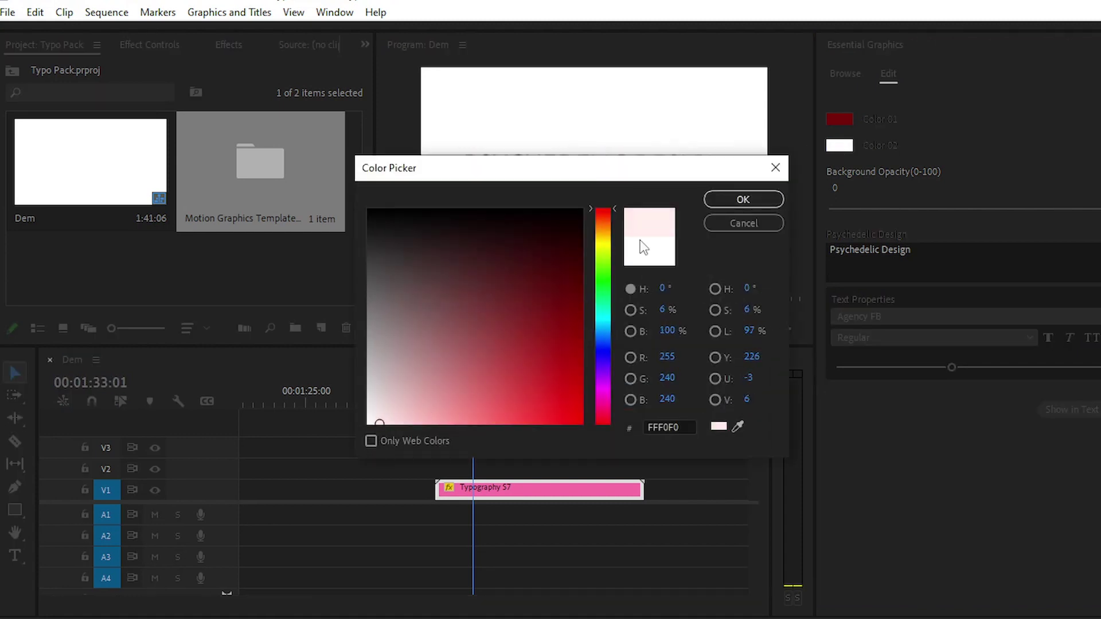
pyautogui.click(736, 199)
pyautogui.click(928, 250)
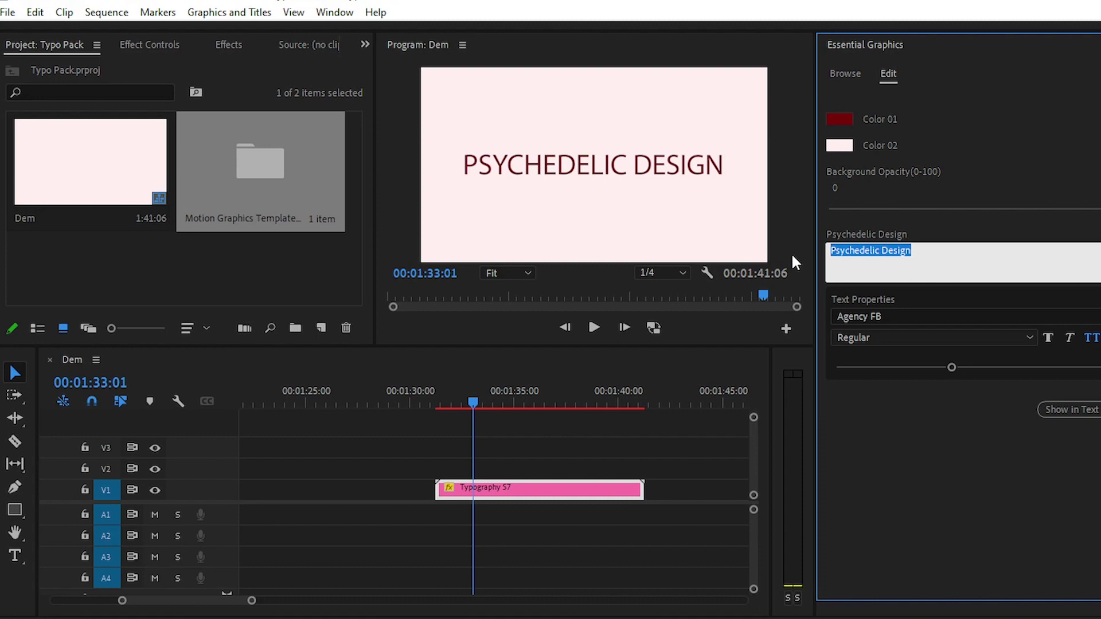
# Step: Change the title text to 'Premiere Essential' and its font to Gotham
pyautogui.write('Premiere Essential')
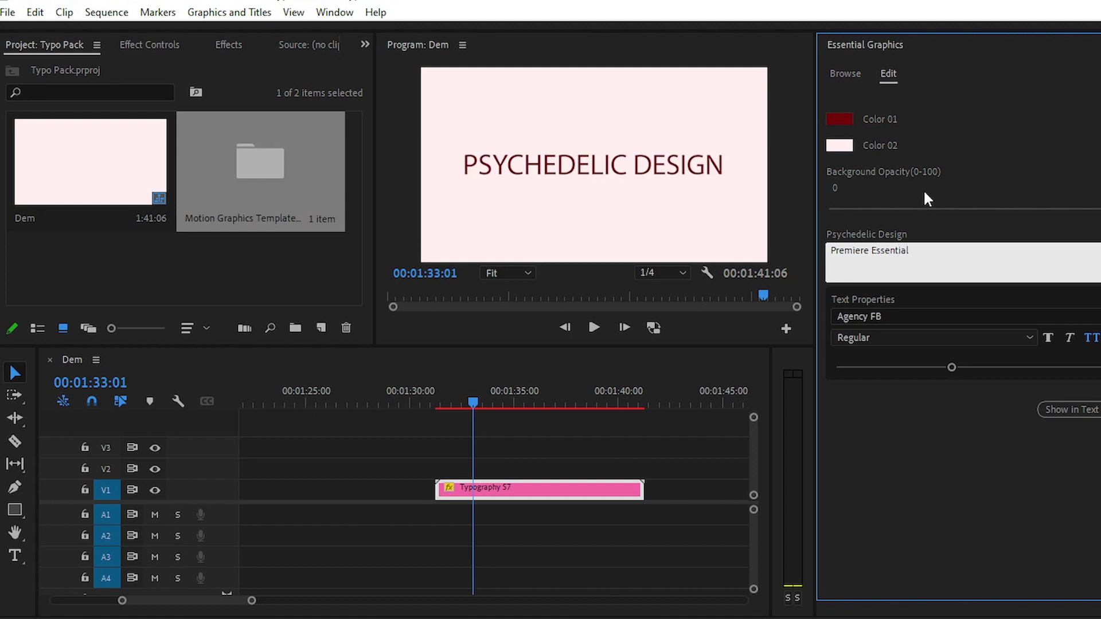
pyautogui.click(440, 421)
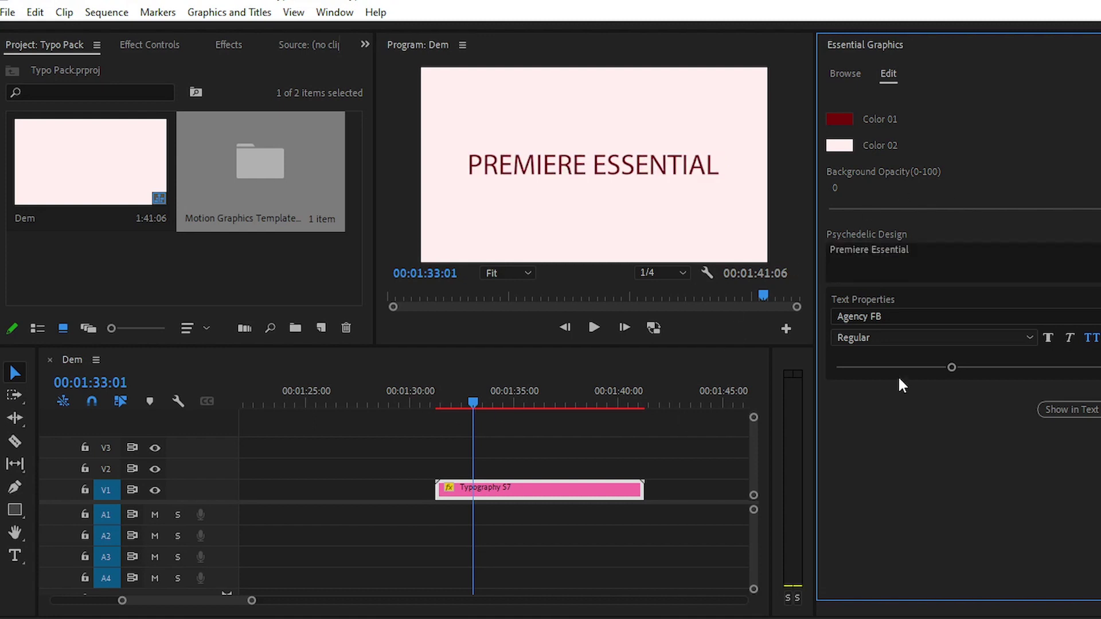
pyautogui.click(895, 317)
pyautogui.write('goth')
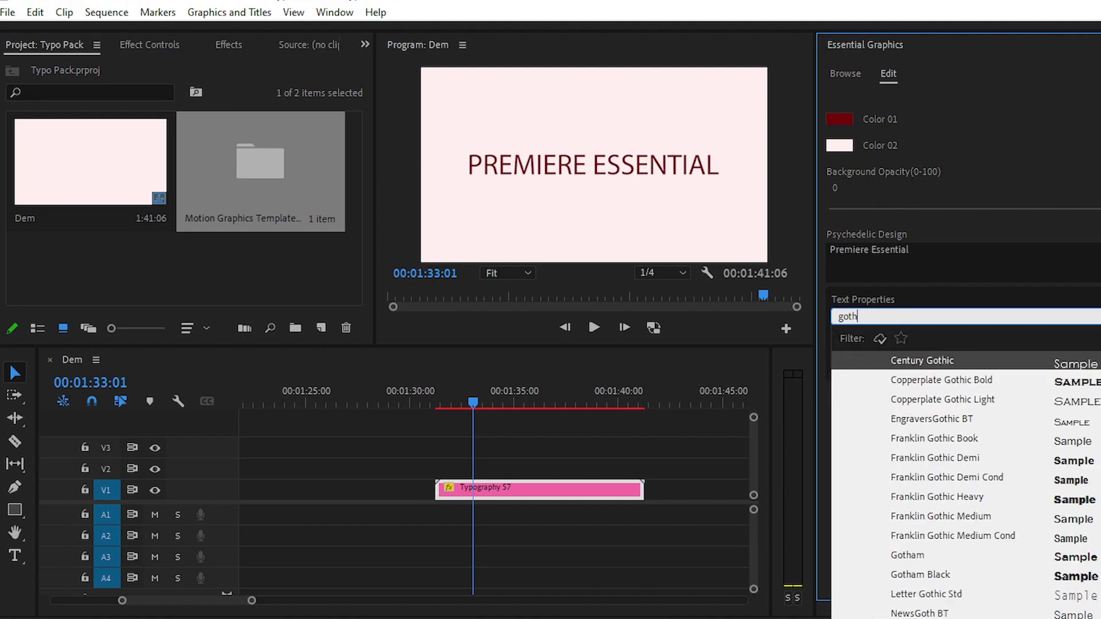
pyautogui.write('am')
pyautogui.press('Return')
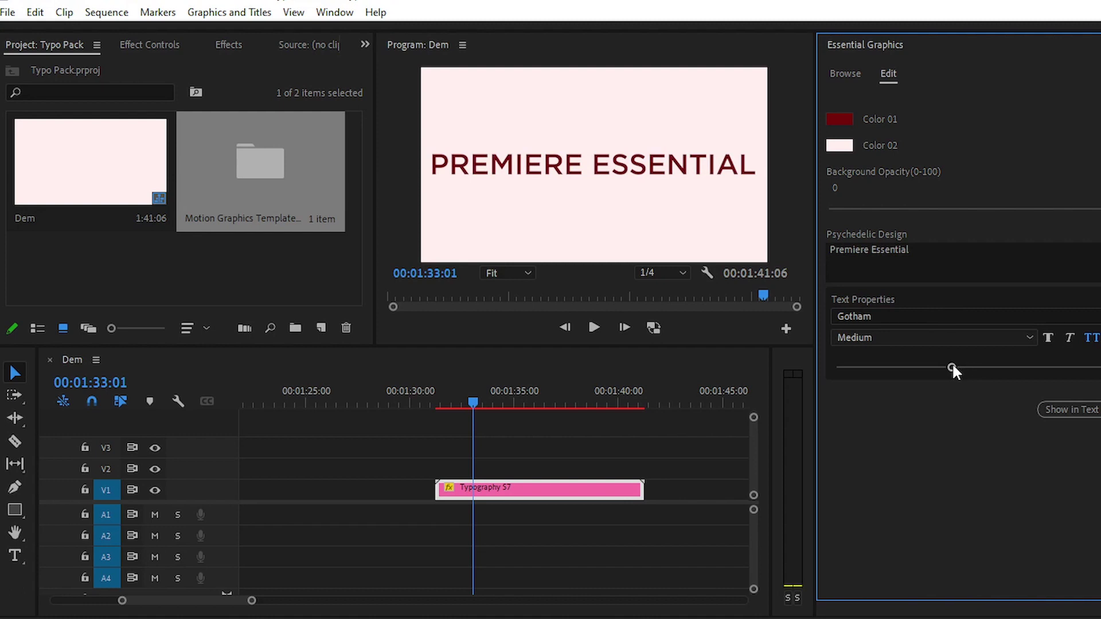
# Step: Tighten the title's tracking slightly, leave faux bold off, and play back the result
pyautogui.moveTo(954, 370); pyautogui.dragTo(944, 367)
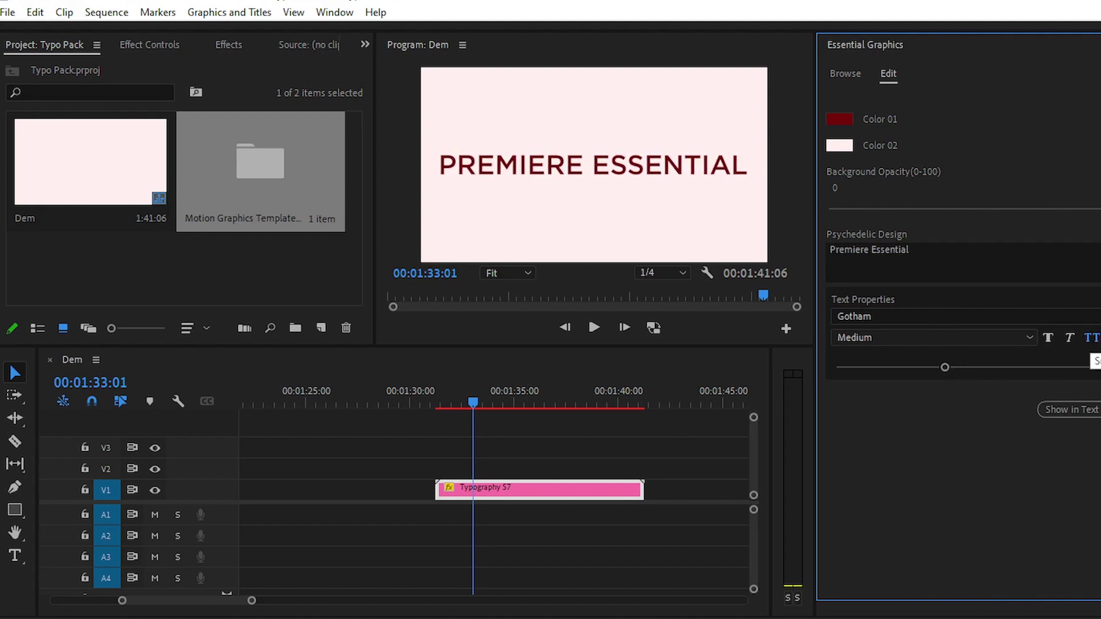
pyautogui.click(1048, 337)
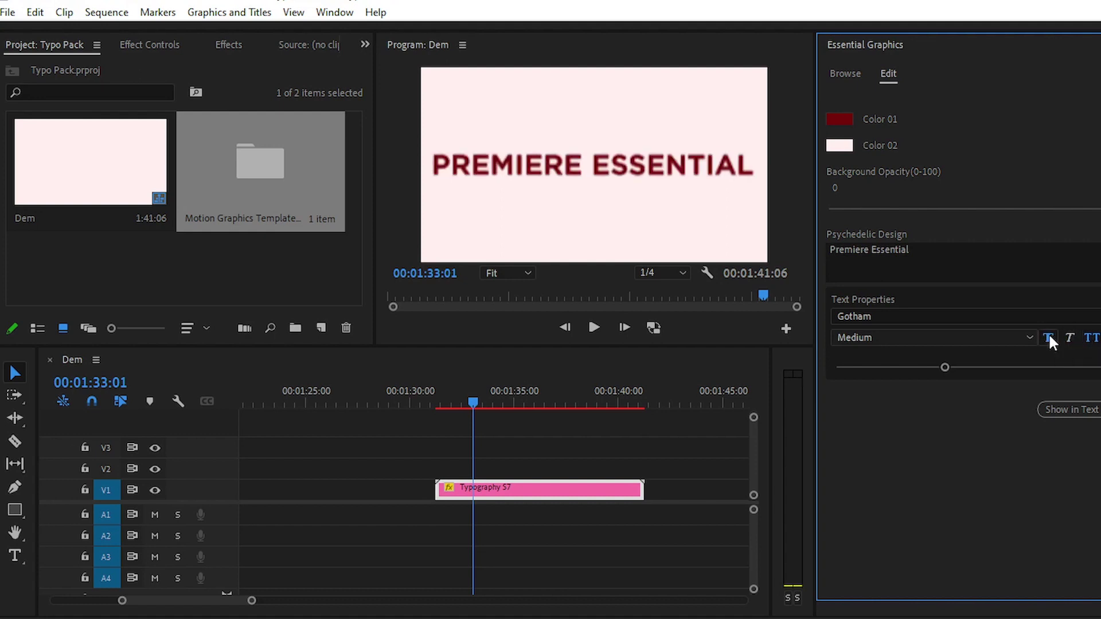
pyautogui.click(1048, 338)
pyautogui.click(453, 430)
pyautogui.press('space')
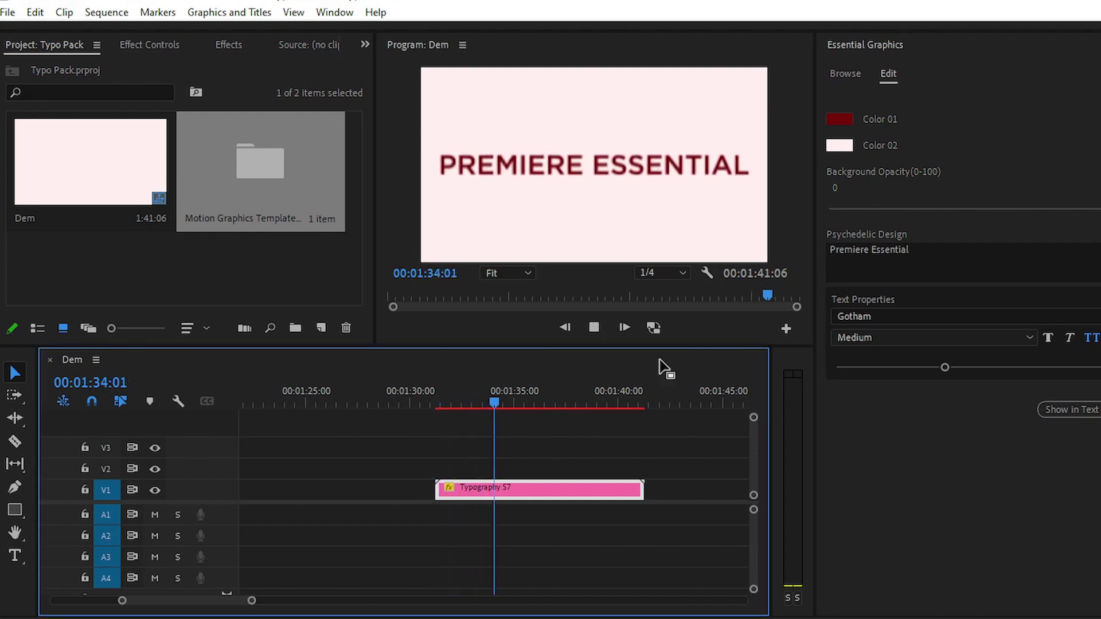
# Step: Stop playback, restore Full preview resolution and zoom the timeline out
pyautogui.click(671, 290)
pyautogui.press('space')
pyautogui.click(662, 273)
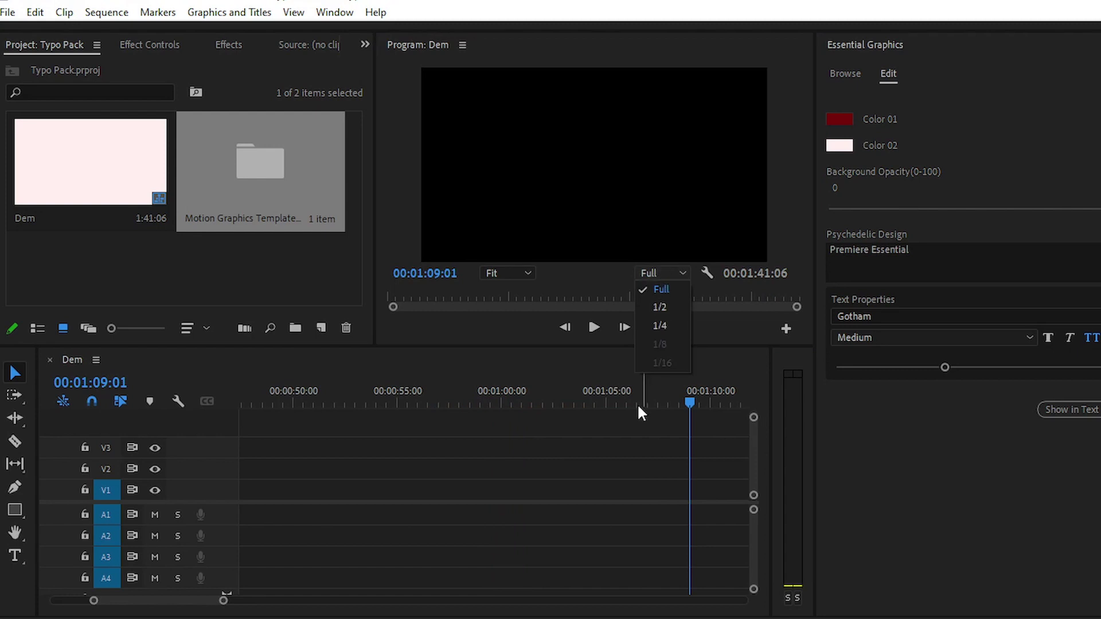
pyautogui.click(638, 404)
pyautogui.press('-')
pyautogui.press('-')
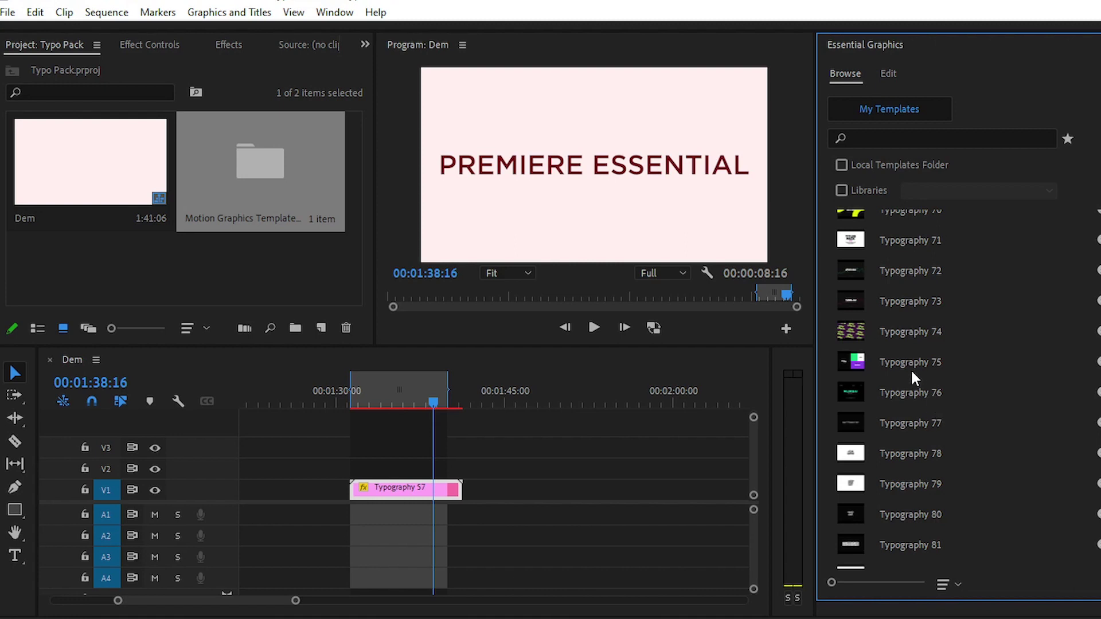
# Step: Place Typography 75 on V1 after the first title, dismiss the missing fonts notice, and play it
pyautogui.moveTo(909, 360); pyautogui.dragTo(536, 487)
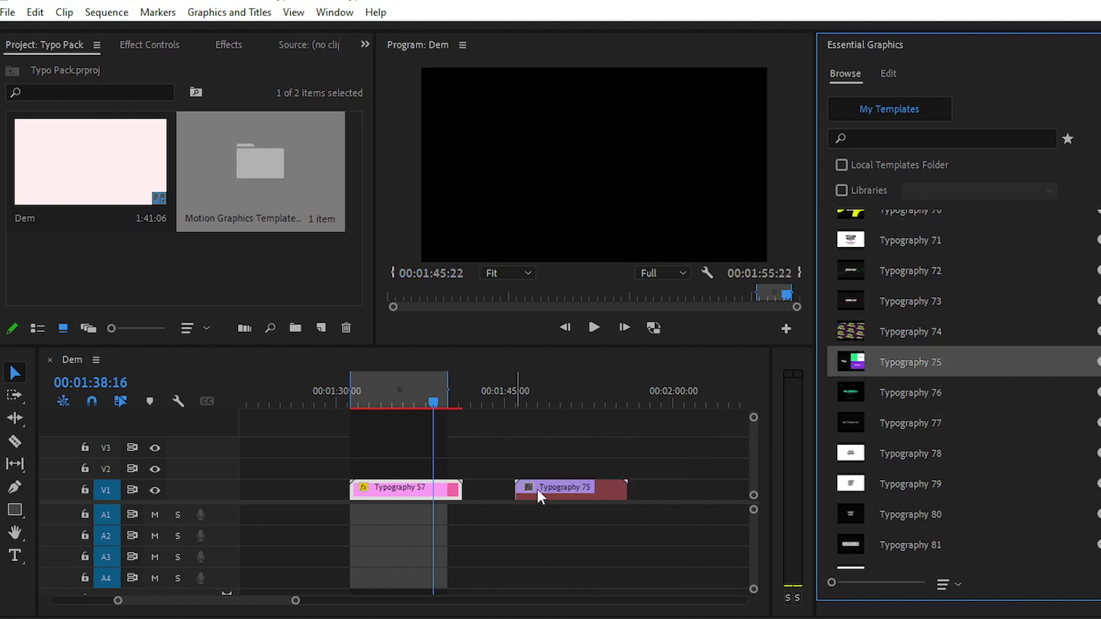
pyautogui.click(766, 459)
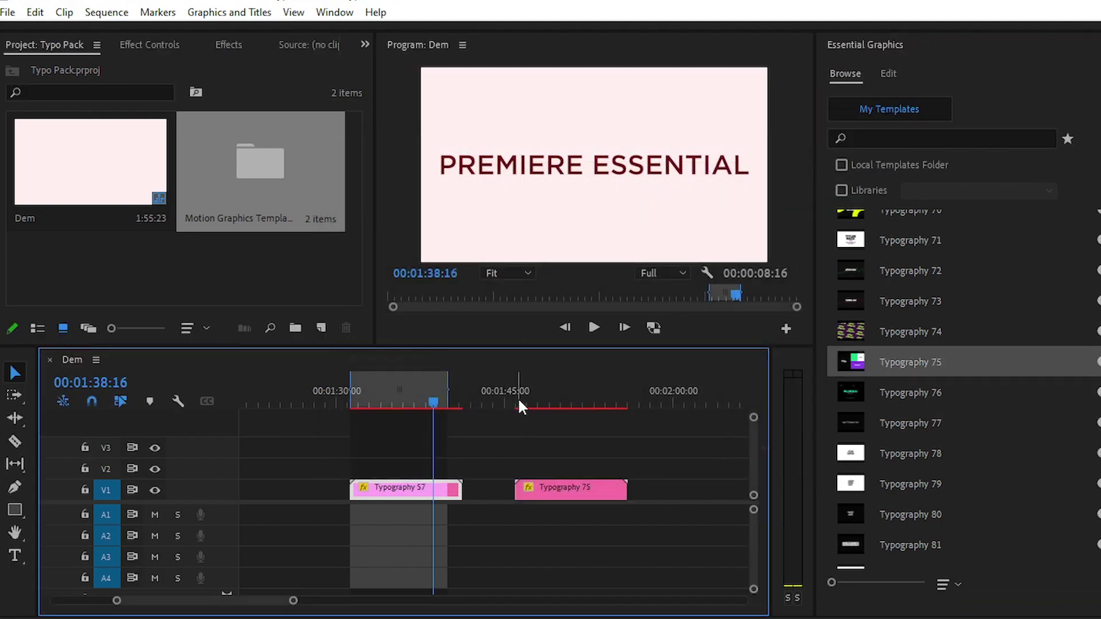
pyautogui.click(518, 400)
pyautogui.click(546, 486)
pyautogui.click(889, 74)
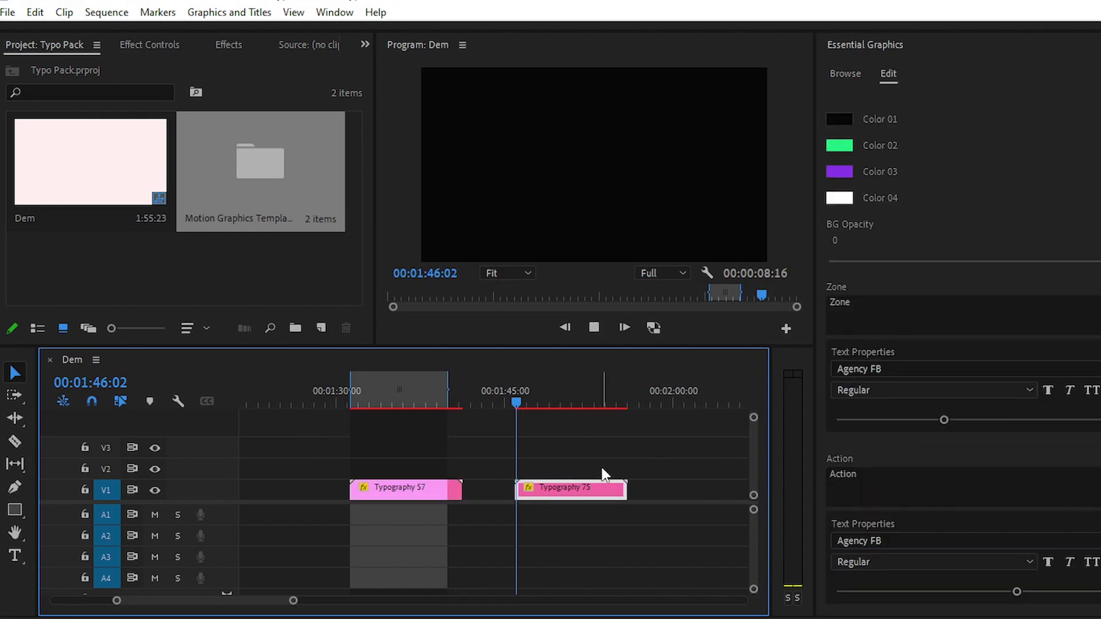
pyautogui.press('space')
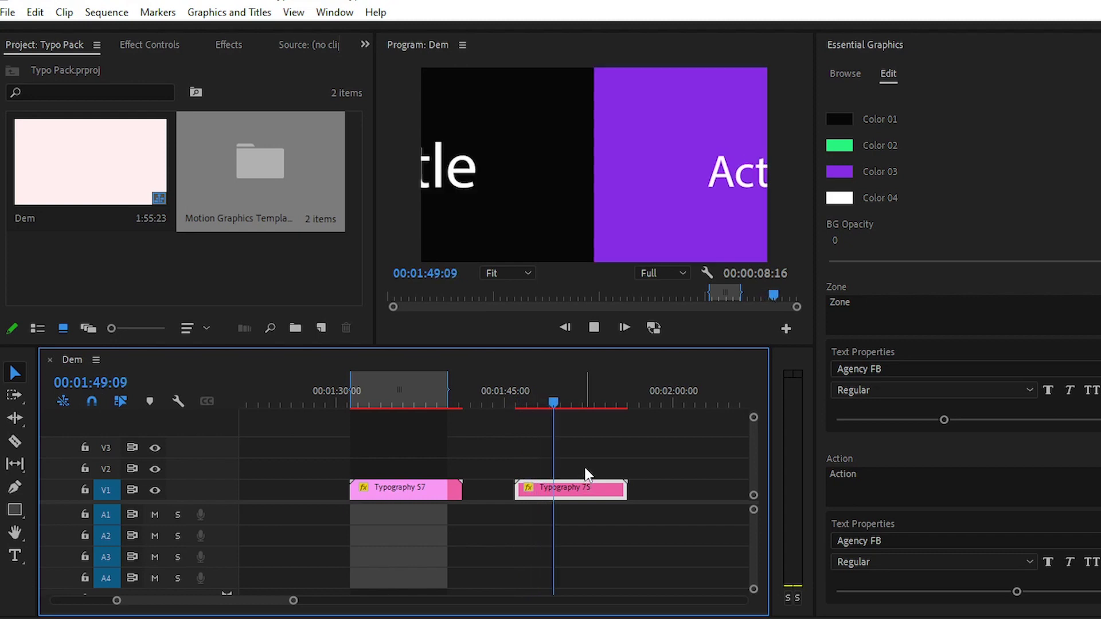
pyautogui.press('space')
pyautogui.moveTo(560, 404); pyautogui.dragTo(583, 410)
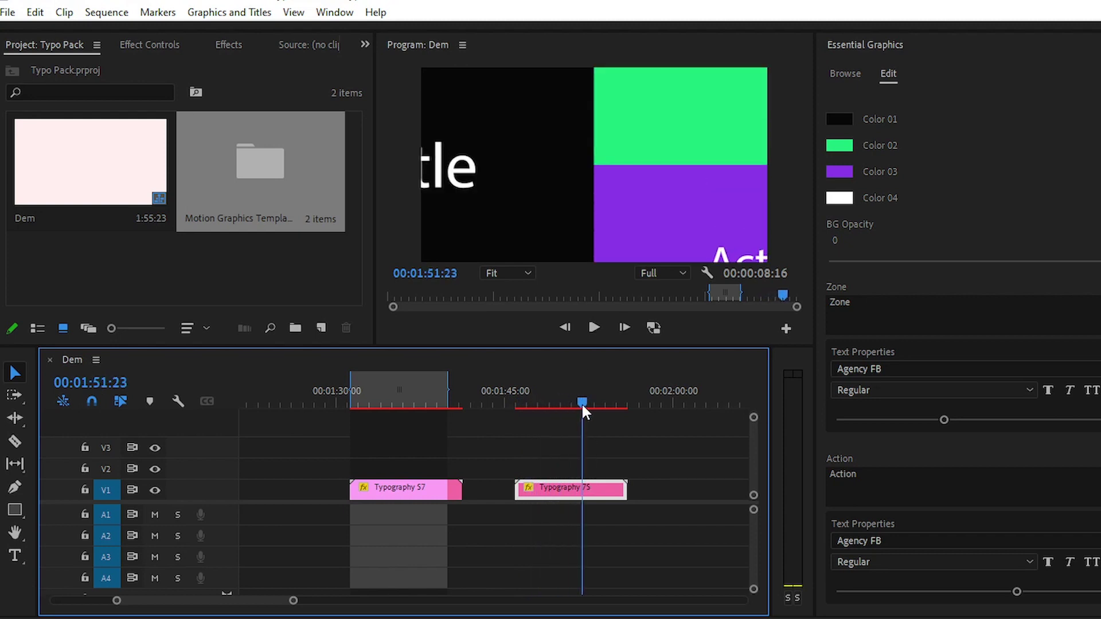
# Step: Set Typography 75's Motion Scale to 50 in Effect Controls and scrub to check the fit
pyautogui.click(151, 46)
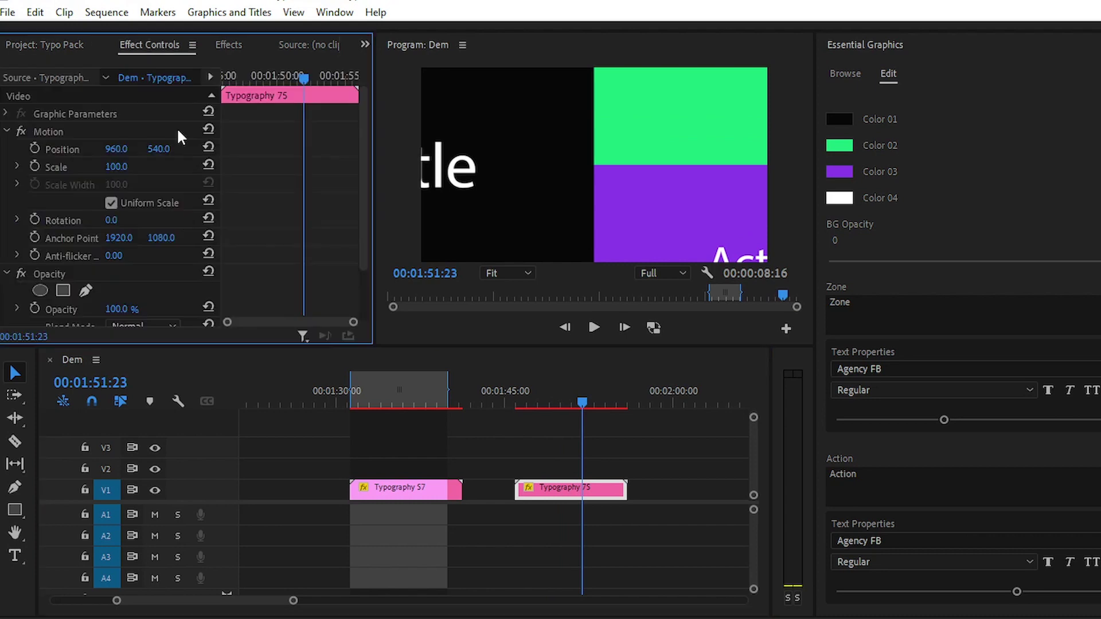
pyautogui.click(121, 166)
pyautogui.write('50')
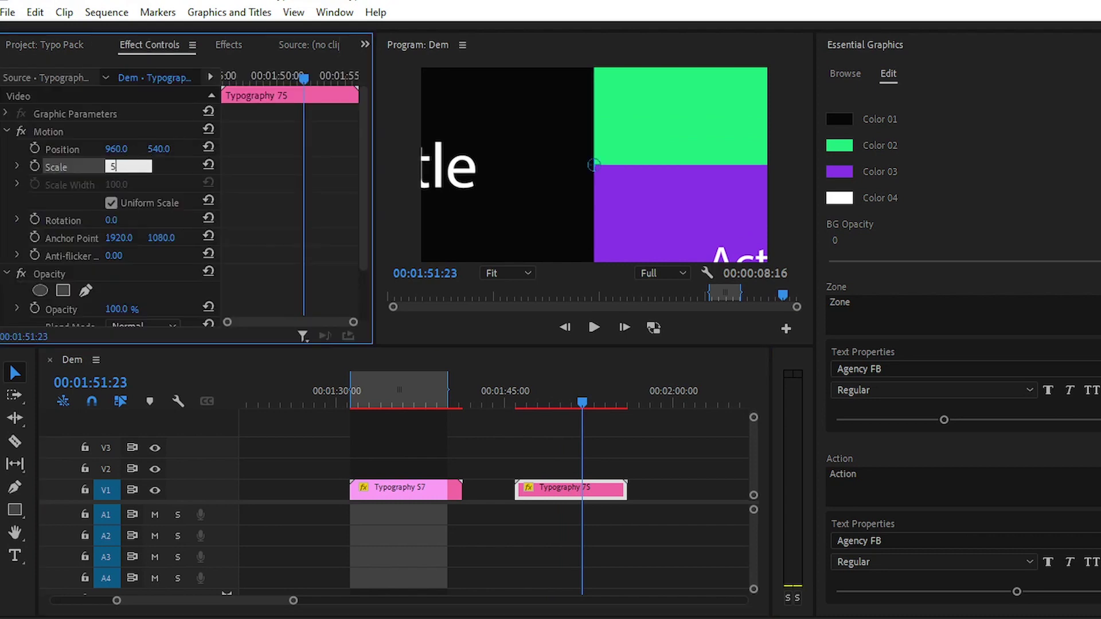
pyautogui.press('Return')
pyautogui.moveTo(538, 393); pyautogui.dragTo(611, 400)
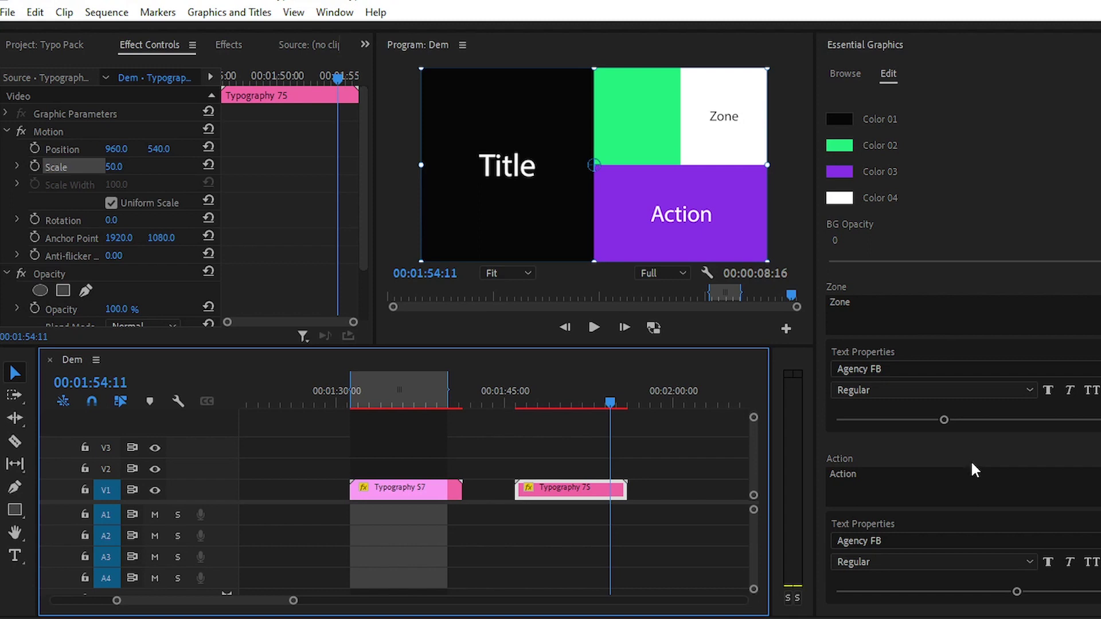
pyautogui.scroll(-2, 969, 466)
pyautogui.scroll(-2, 969, 551)
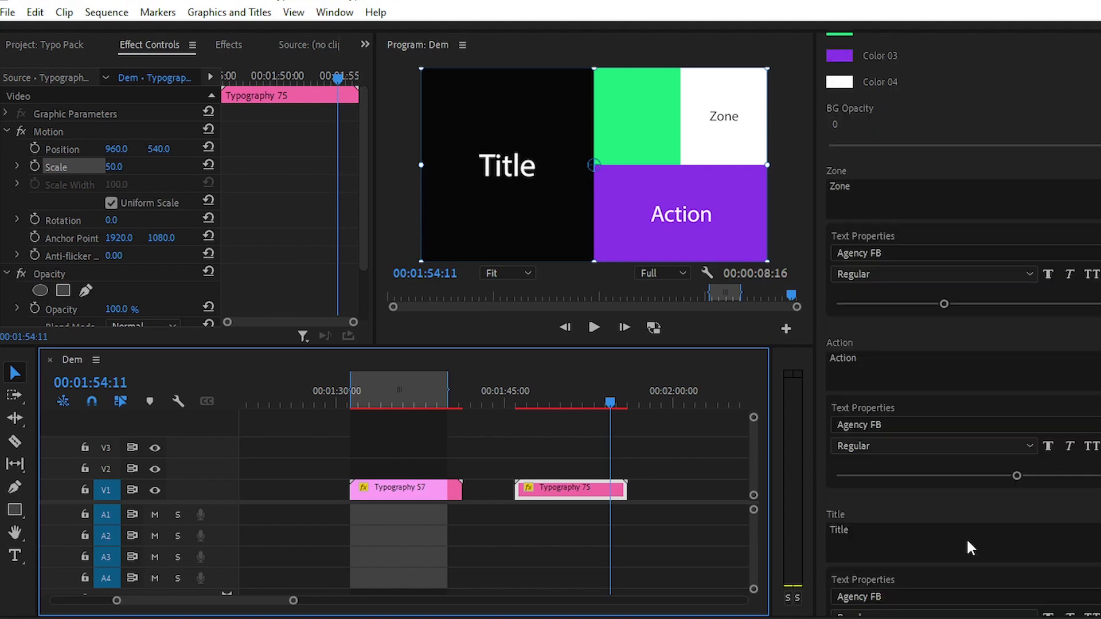
pyautogui.scroll(-2, 968, 516)
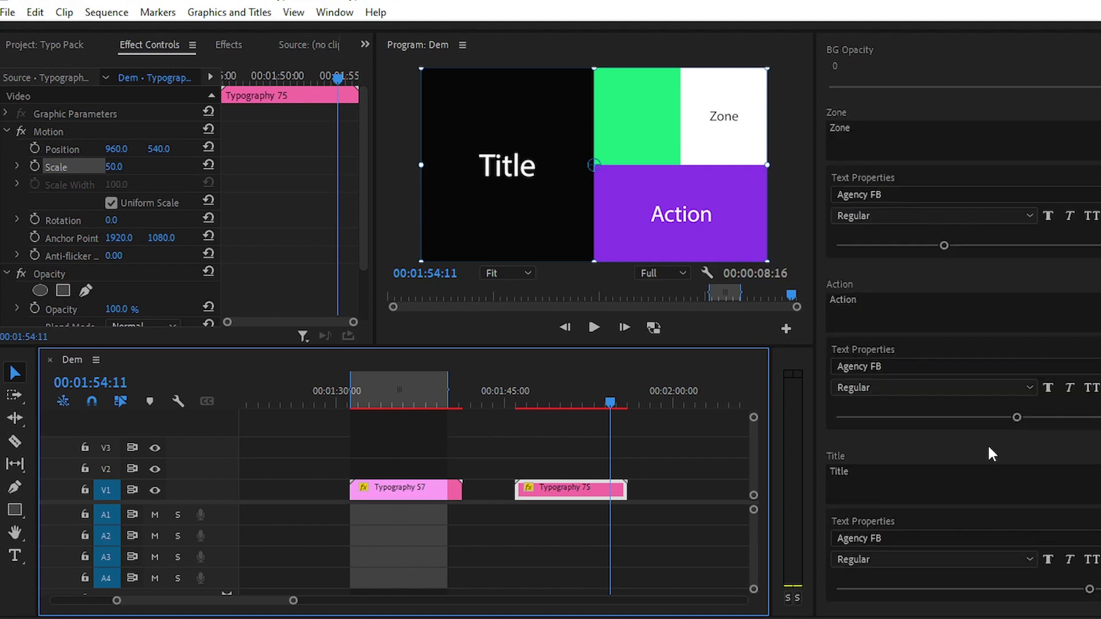
pyautogui.scroll(-2, 986, 444)
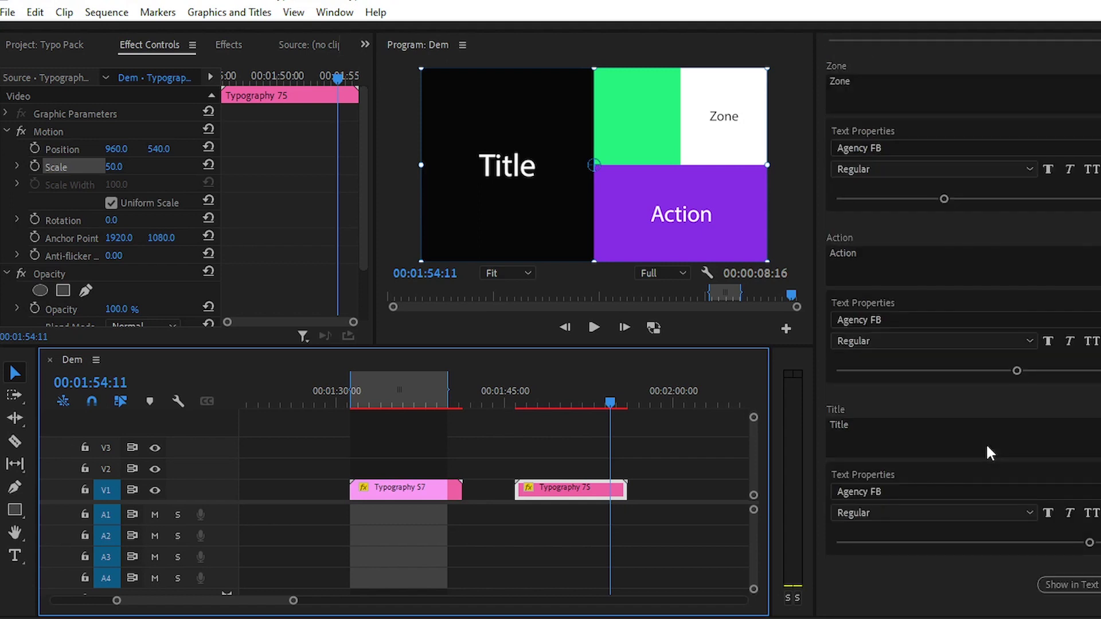
pyautogui.scroll(2, 985, 443)
pyautogui.scroll(2, 897, 109)
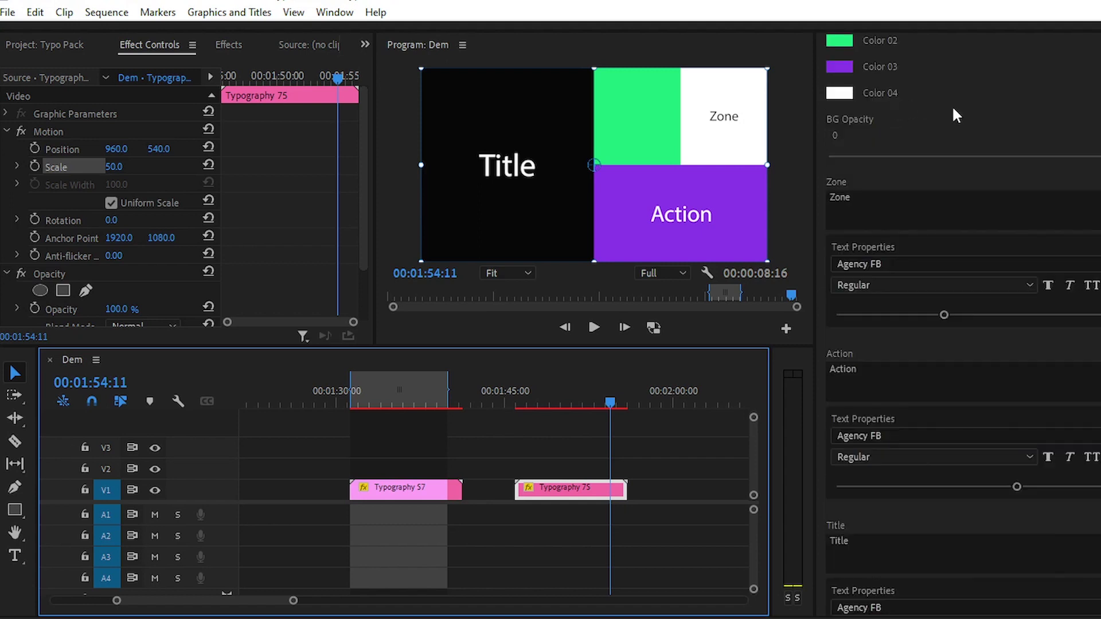
pyautogui.scroll(2, 955, 115)
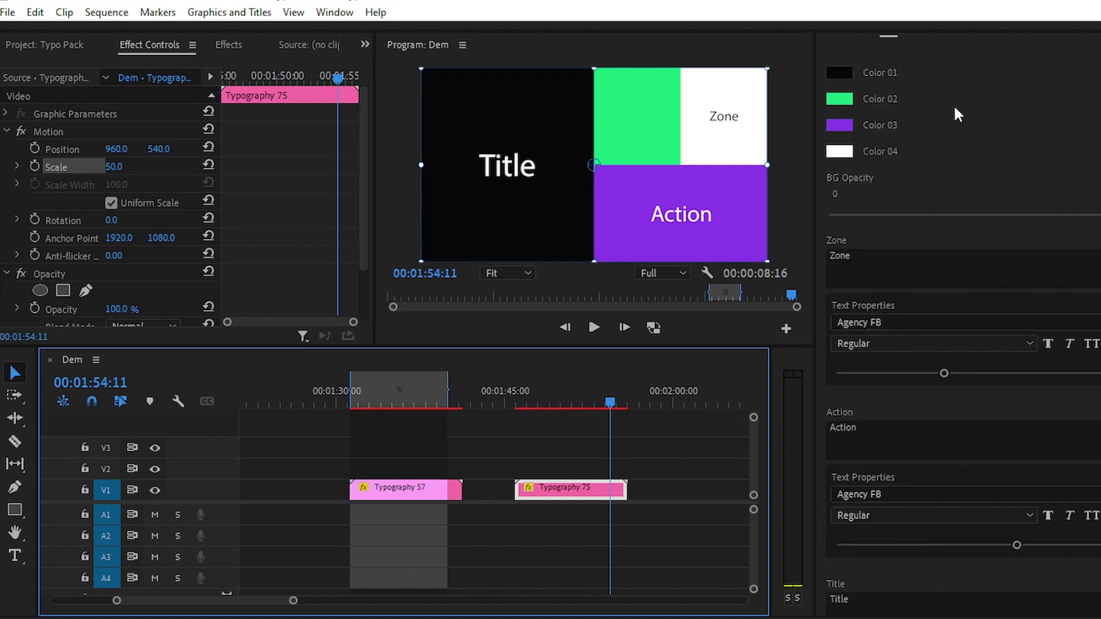